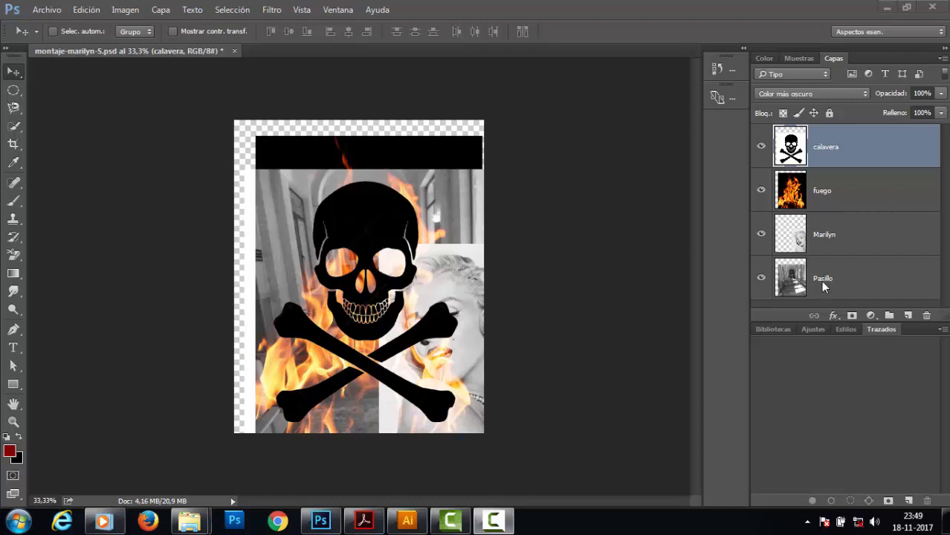
# Preview the fuego layer on its own, then make all layers visible again.
pyautogui.doubleClick(830, 149)
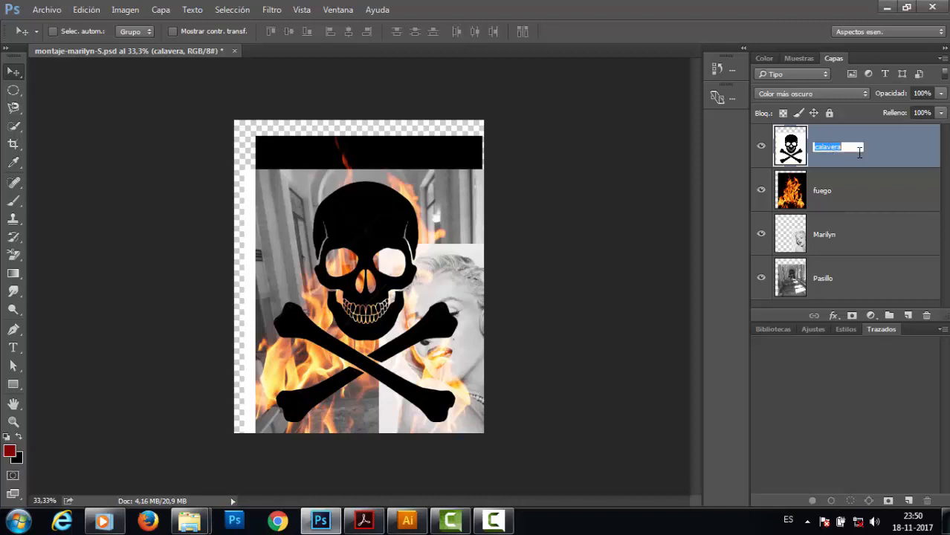
pyautogui.press('Return')
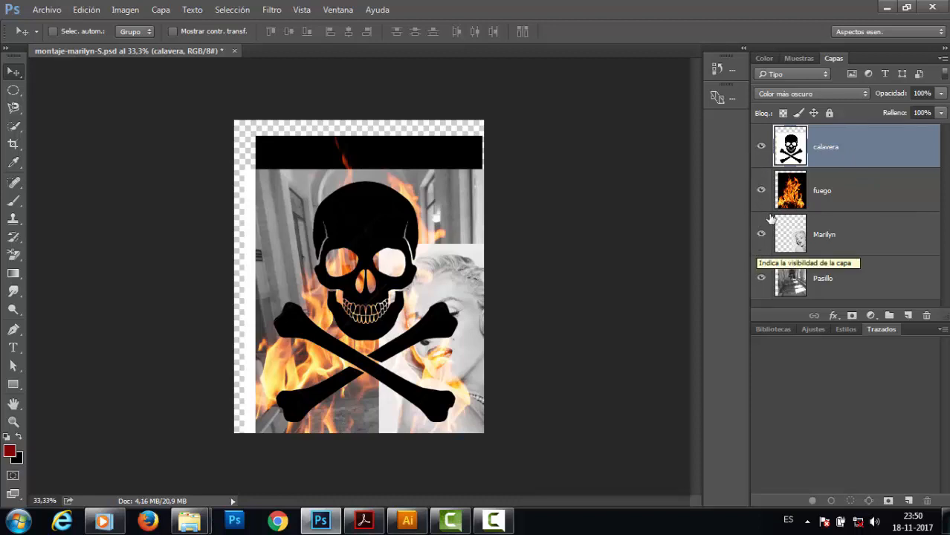
pyautogui.keyDown('alt'); pyautogui.click(761, 190); pyautogui.keyUp('alt')
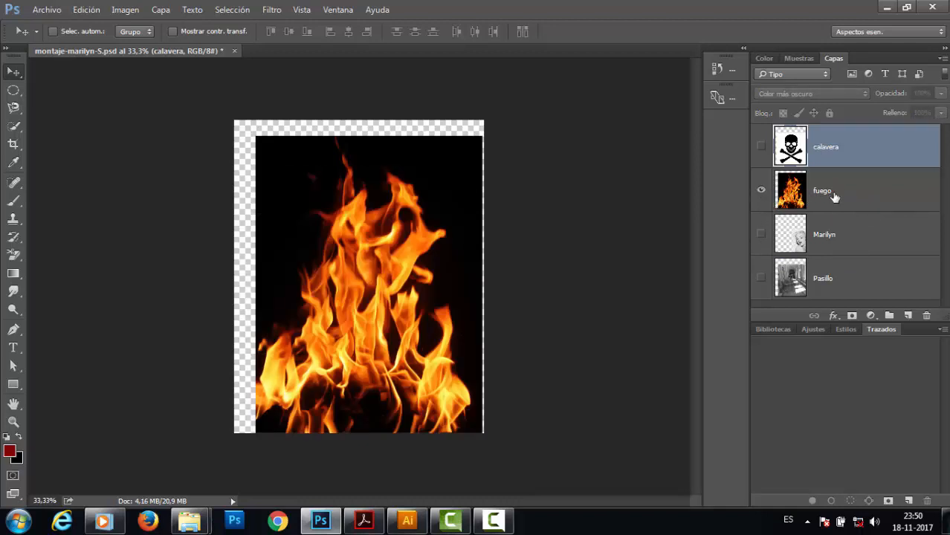
pyautogui.keyDown('alt'); pyautogui.click(761, 193); pyautogui.keyUp('alt')
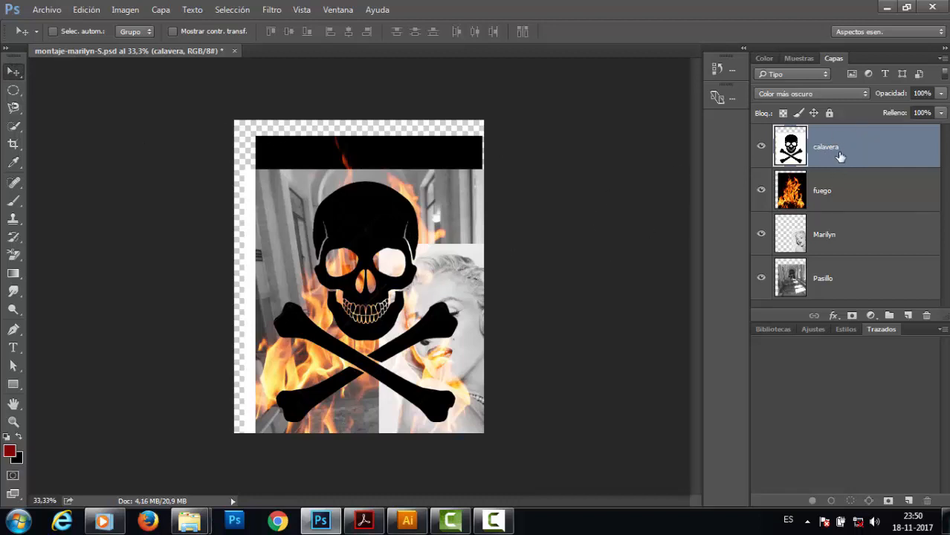
# Reposition the skull, fire and hallway images on the canvas, moving the fire layer toward the left edge.
pyautogui.moveTo(388, 227)
pyautogui.mouseDown()
pyautogui.moveTo(324, 245)
pyautogui.moveTo(326, 150)
pyautogui.moveTo(457, 175)
pyautogui.moveTo(461, 241)
pyautogui.moveTo(331, 220)
pyautogui.moveTo(343, 98)
pyautogui.moveTo(446, 176)
pyautogui.moveTo(321, 194)
pyautogui.moveTo(419, 185)
pyautogui.moveTo(368, 257)
pyautogui.moveTo(417, 203)
pyautogui.moveTo(406, 237)
pyautogui.moveTo(397, 238)
pyautogui.mouseUp()
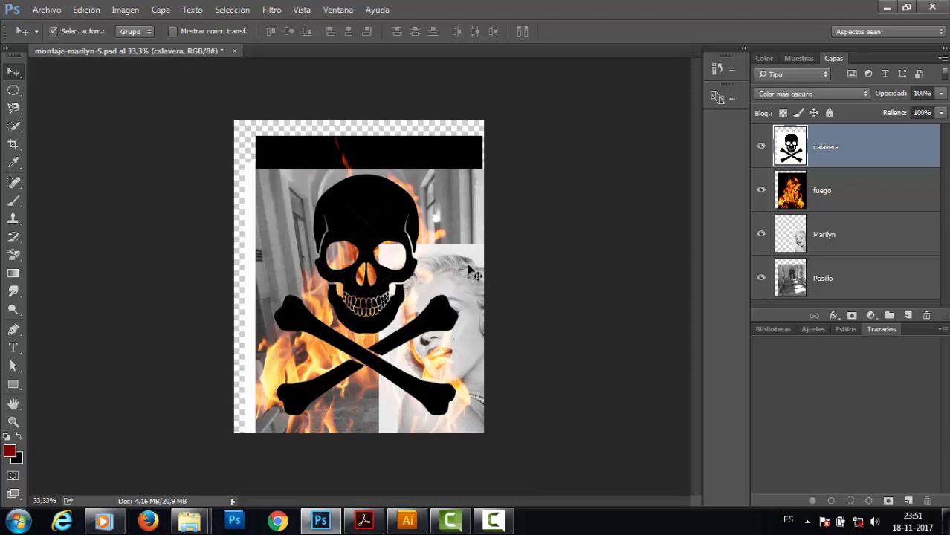
pyautogui.moveTo(421, 141); pyautogui.dragTo(321, 142)
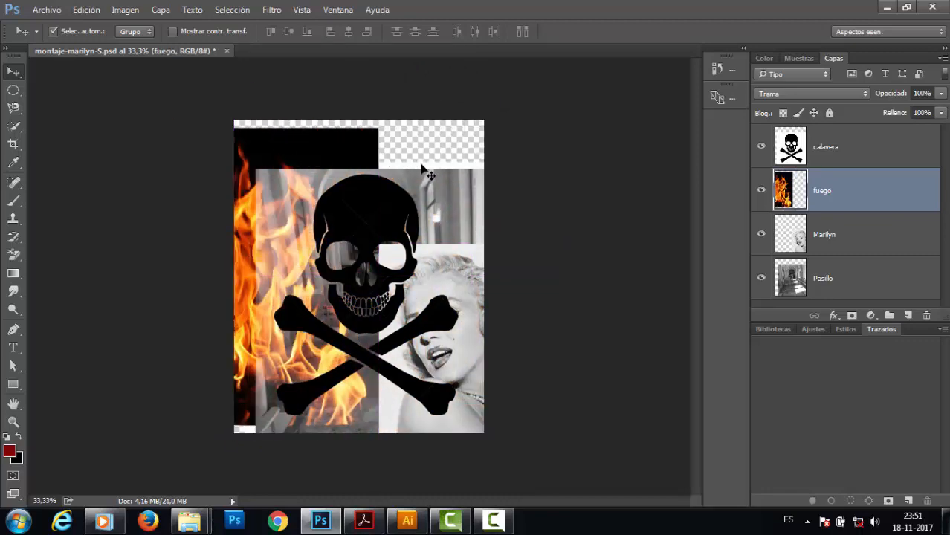
pyautogui.moveTo(421, 170); pyautogui.dragTo(368, 207)
pyautogui.moveTo(454, 215); pyautogui.dragTo(466, 173)
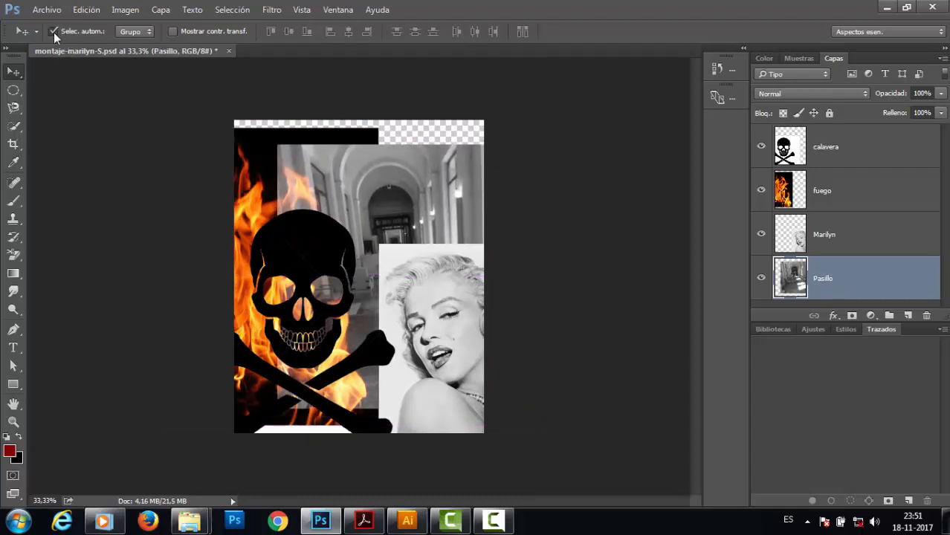
pyautogui.click(837, 192)
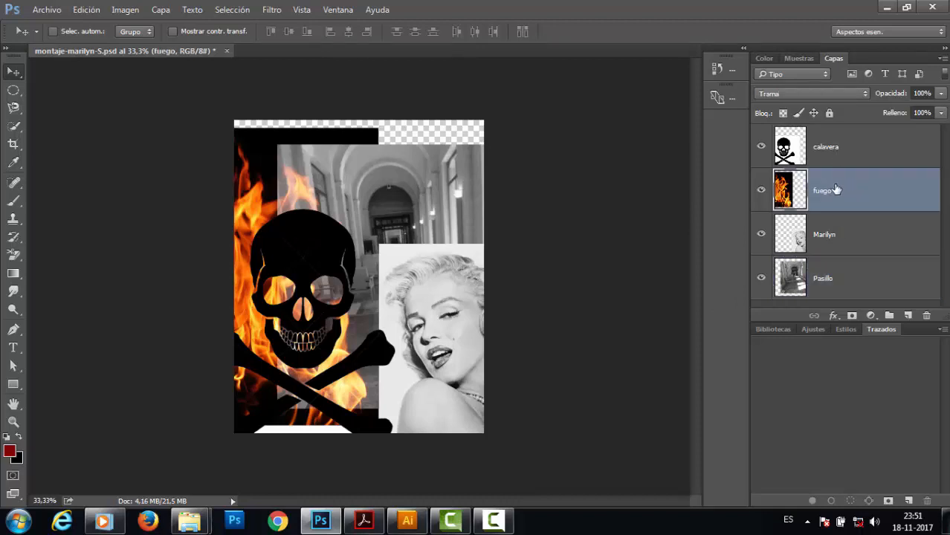
pyautogui.moveTo(252, 182); pyautogui.dragTo(322, 165)
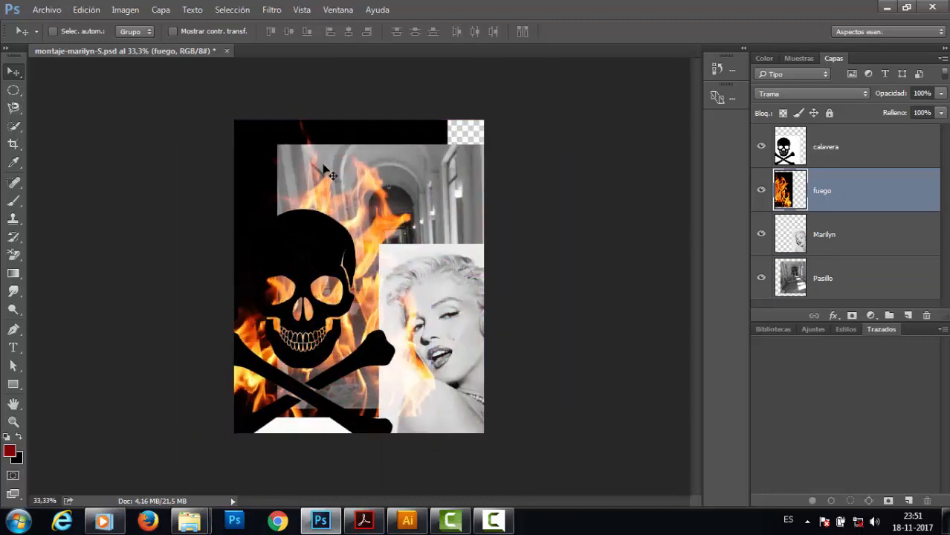
# Shift the fire image right so it fills the top of the canvas, then nudge it slightly left.
pyautogui.click(53, 31)
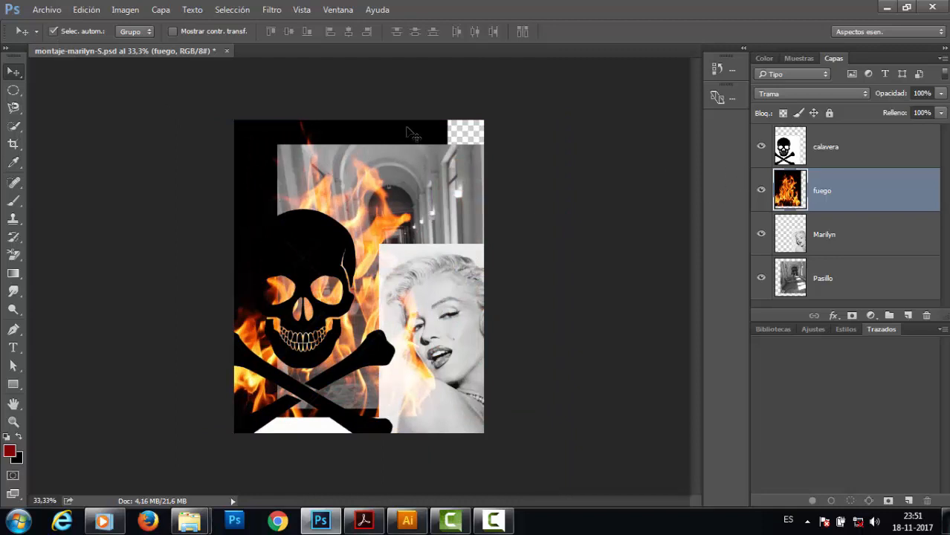
pyautogui.moveTo(367, 128); pyautogui.dragTo(438, 132)
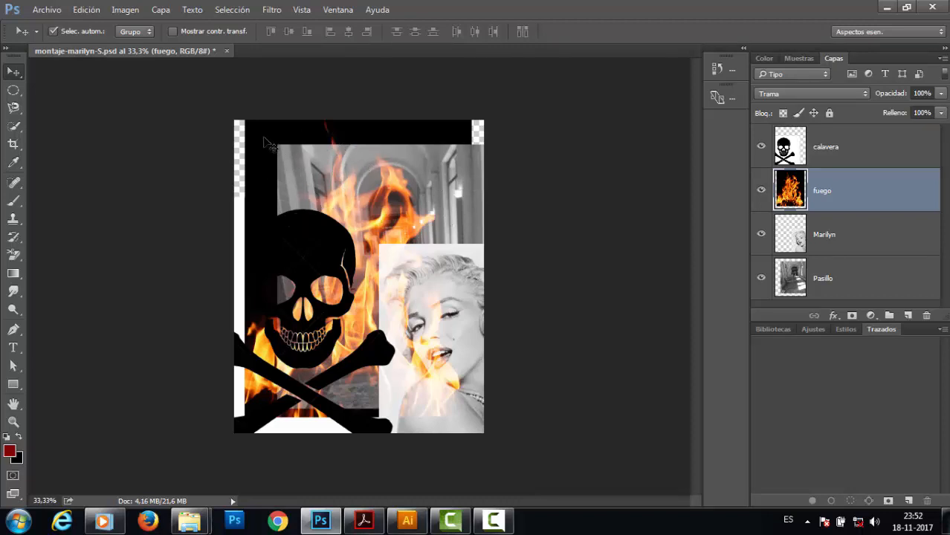
pyautogui.moveTo(268, 140)
pyautogui.mouseDown()
pyautogui.moveTo(251, 152)
pyautogui.moveTo(297, 123)
pyautogui.moveTo(257, 143)
pyautogui.mouseUp()
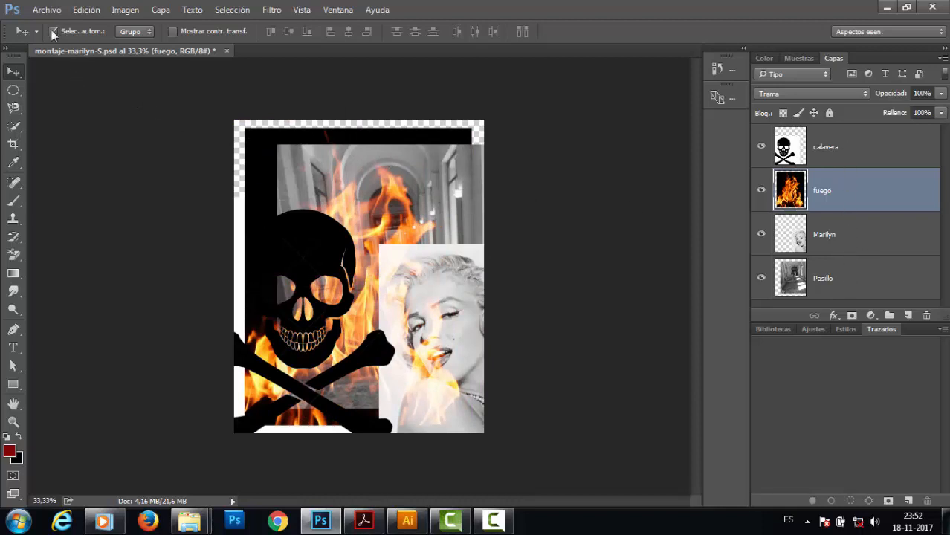
# Select the Marilyn layer and move her photo up and to the left.
pyautogui.click(837, 154)
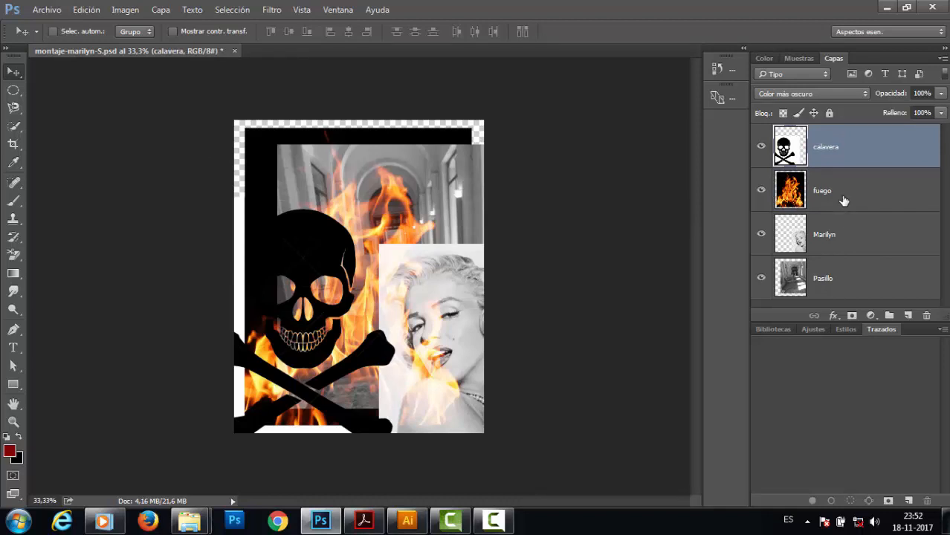
pyautogui.click(844, 201)
pyautogui.click(849, 237)
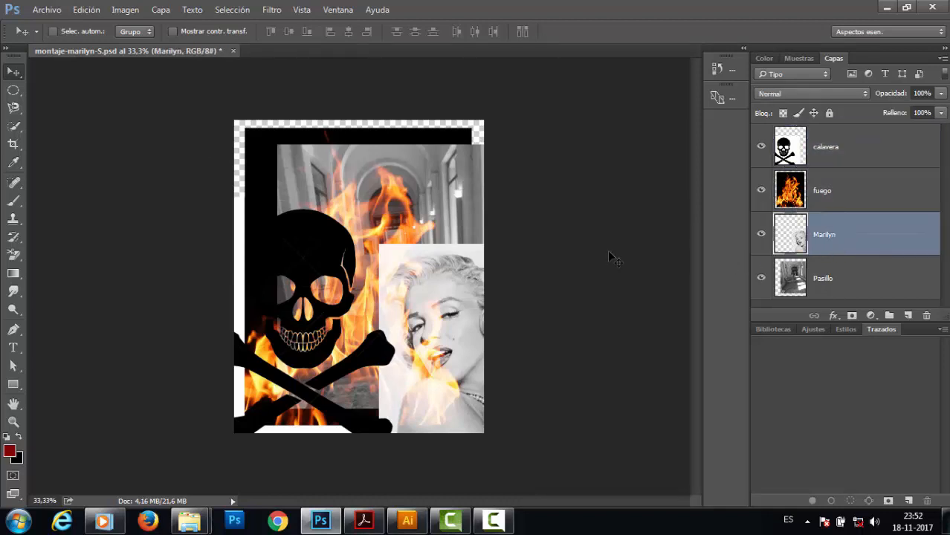
pyautogui.moveTo(473, 316); pyautogui.dragTo(418, 293)
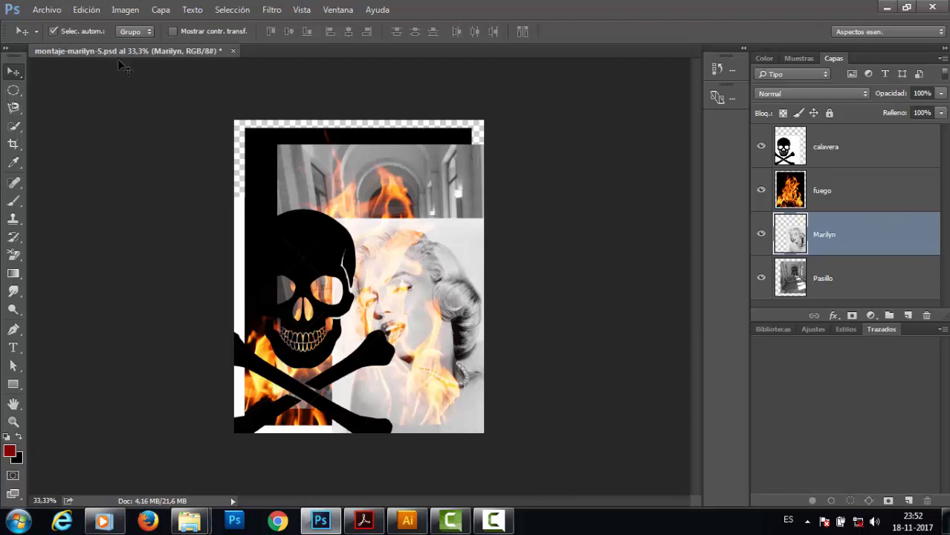
# Rearrange the skull, fire, hallway and Marilyn images, moving the skull lower and the fire to the left edge.
pyautogui.moveTo(297, 256); pyautogui.dragTo(387, 354)
pyautogui.moveTo(245, 165); pyautogui.dragTo(199, 146)
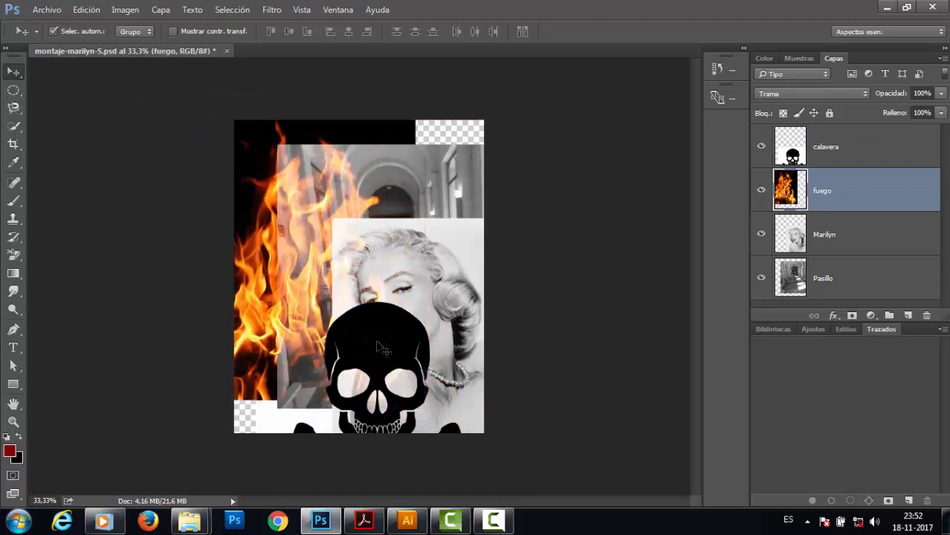
pyautogui.moveTo(380, 347); pyautogui.dragTo(343, 321)
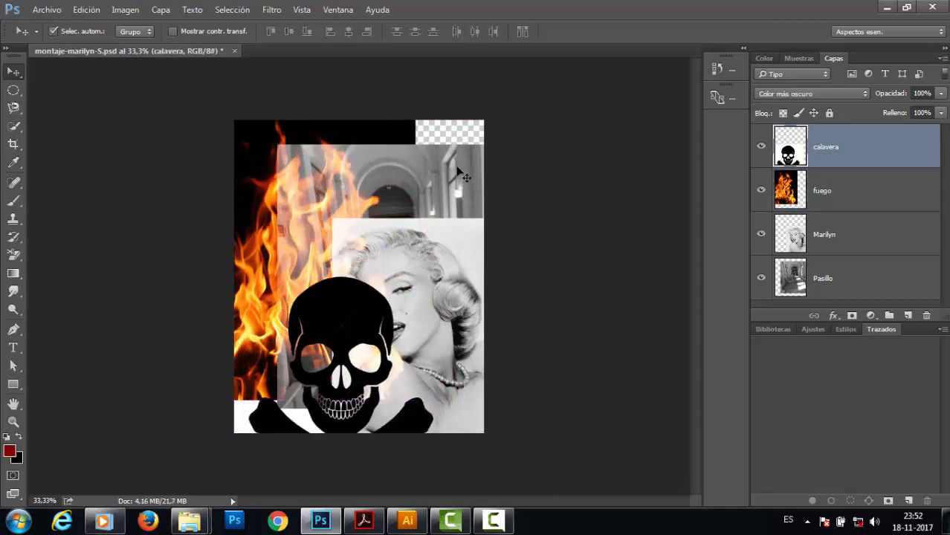
pyautogui.moveTo(473, 167); pyautogui.dragTo(509, 164)
pyautogui.moveTo(482, 255); pyautogui.dragTo(437, 232)
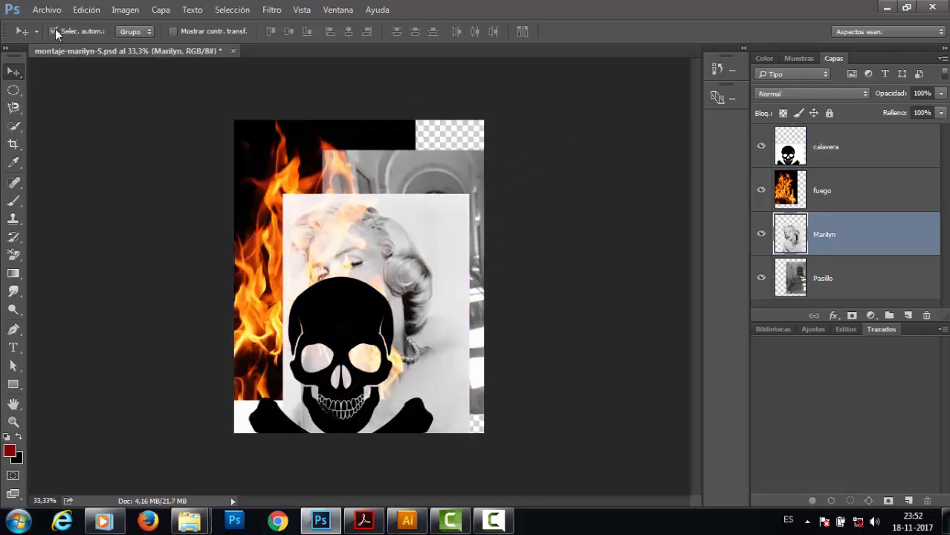
# Select each layer in turn, then select the calavera through Pasillo layers together as a contiguous range.
pyautogui.click(842, 149)
pyautogui.click(867, 195)
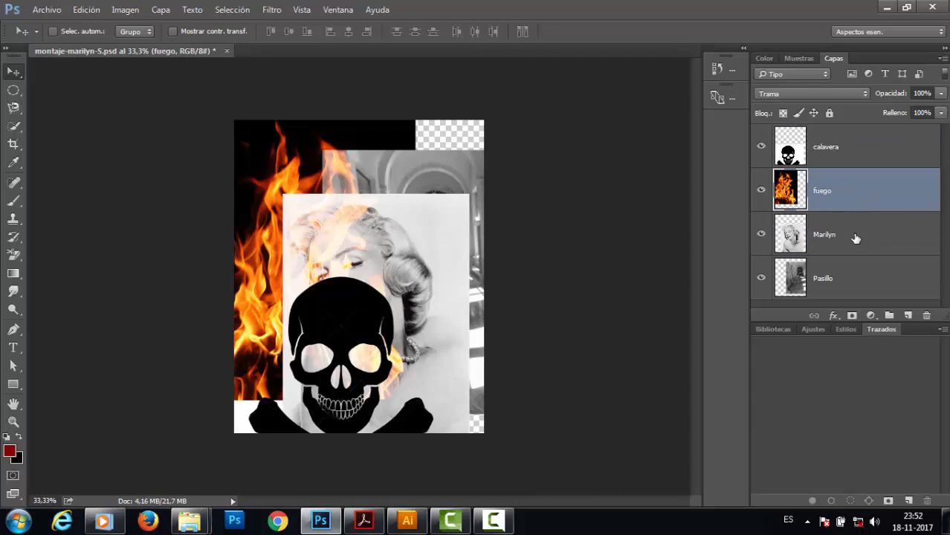
pyautogui.click(856, 239)
pyautogui.click(854, 277)
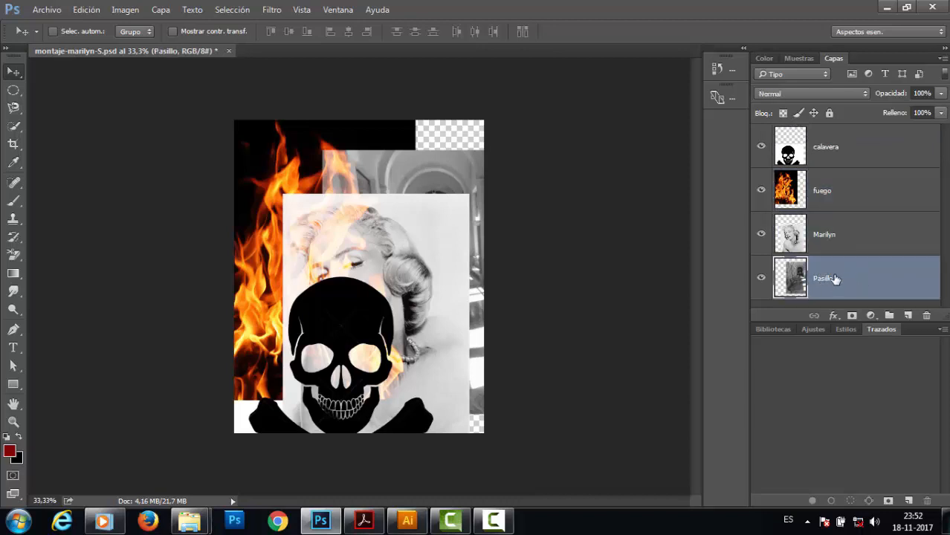
pyautogui.click(846, 235)
pyautogui.click(844, 190)
pyautogui.click(831, 147)
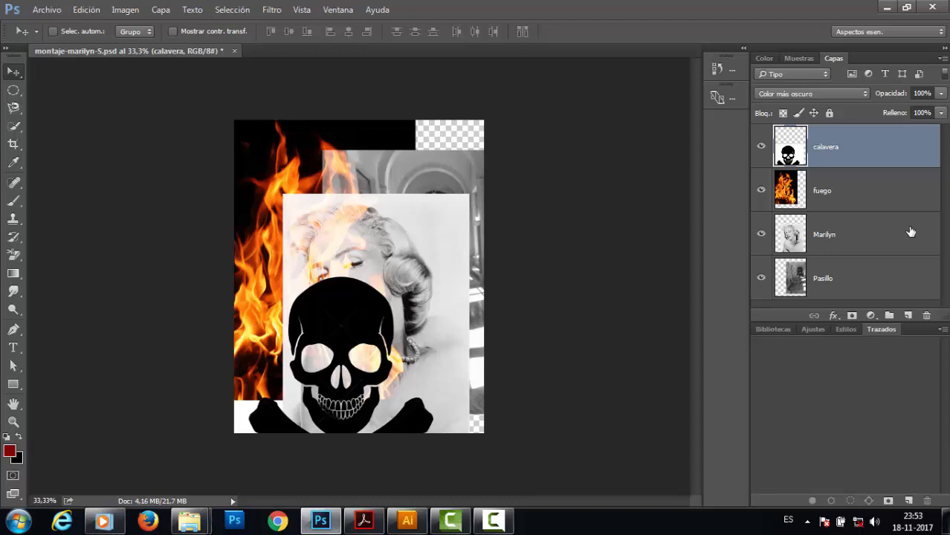
pyautogui.keyDown('shift'); pyautogui.click(839, 205); pyautogui.keyUp('shift')
pyautogui.keyDown('shift'); pyautogui.click(846, 242); pyautogui.keyUp('shift')
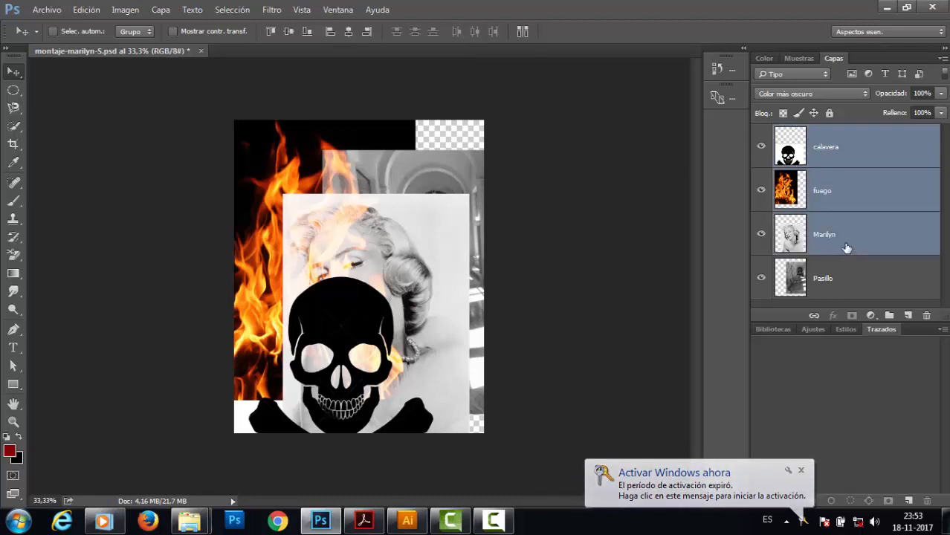
pyautogui.keyDown('shift'); pyautogui.click(849, 278); pyautogui.keyUp('shift')
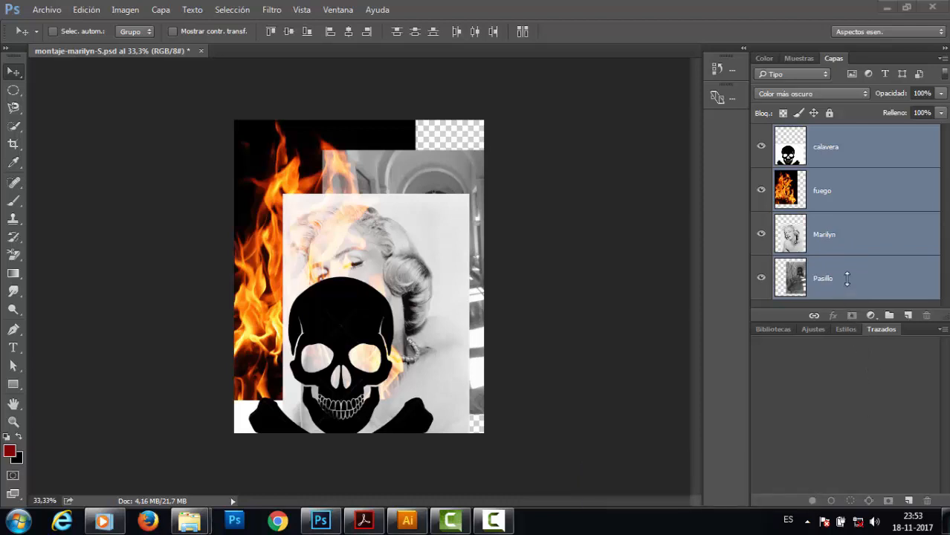
# Select the calavera, fuego and Marilyn layers as a range, then select the Pasillo layer alone.
pyautogui.click(875, 249)
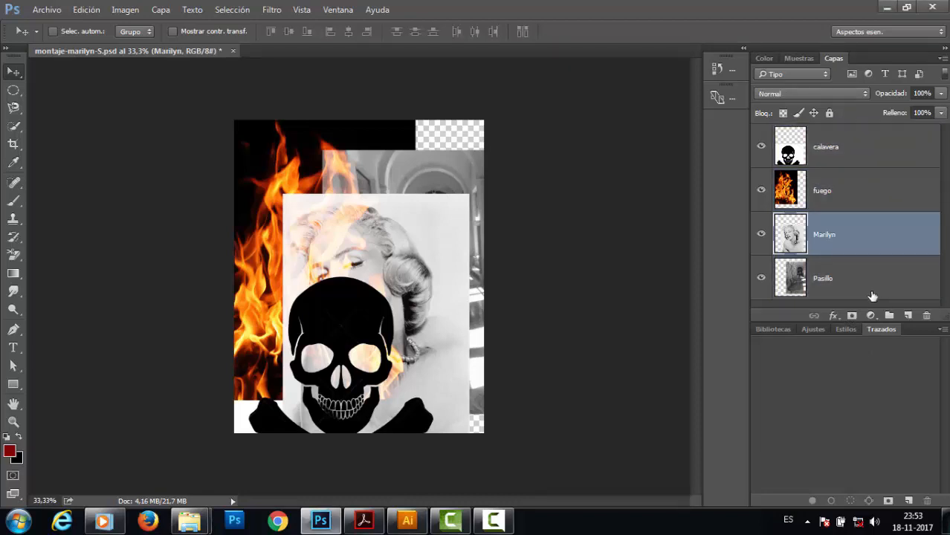
pyautogui.click(861, 182)
pyautogui.click(866, 145)
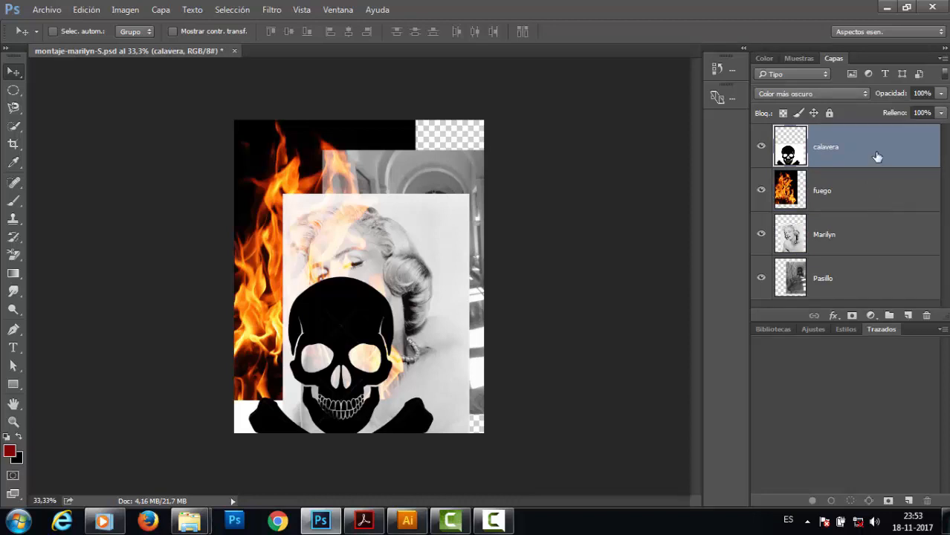
pyautogui.keyDown('shift'); pyautogui.click(844, 236); pyautogui.keyUp('shift')
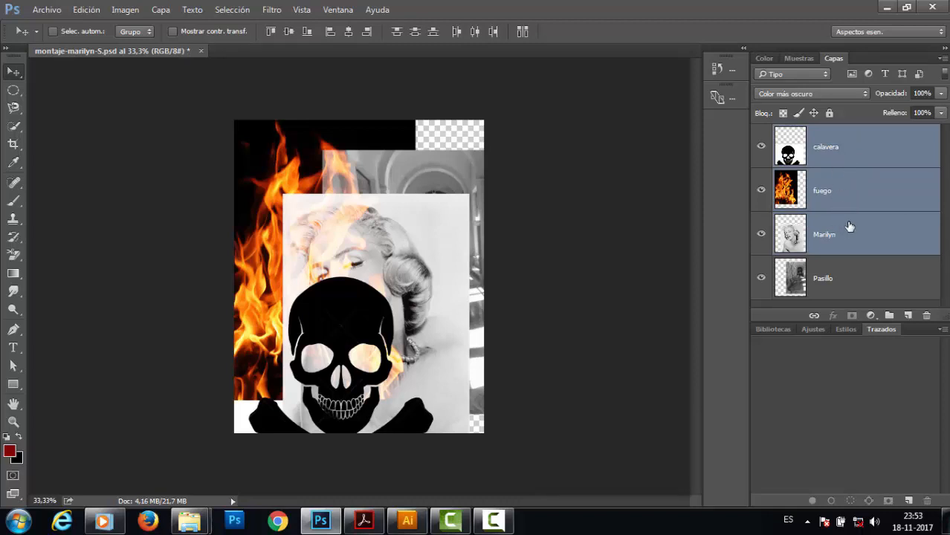
pyautogui.click(867, 278)
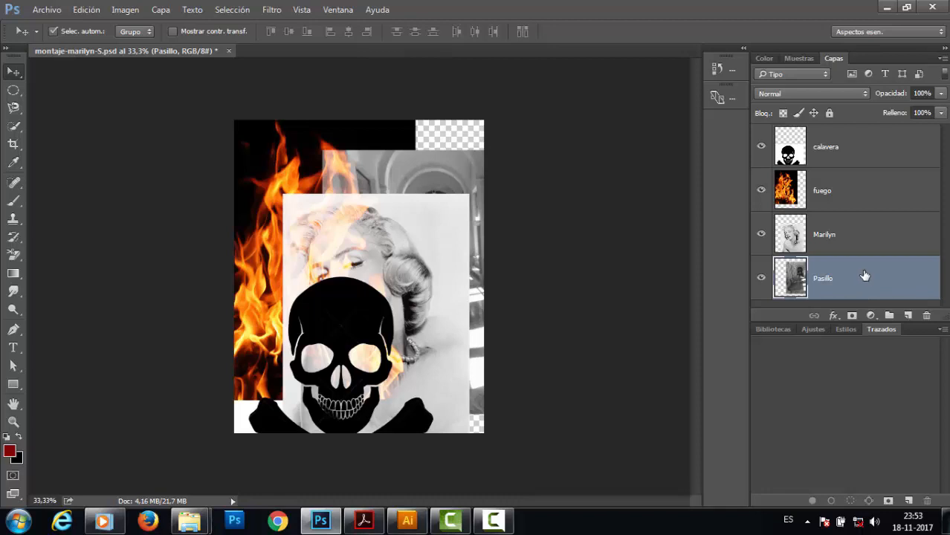
# Select the calavera and Marilyn layers together non-contiguously, then the calavera and fuego layers together.
pyautogui.click(857, 152)
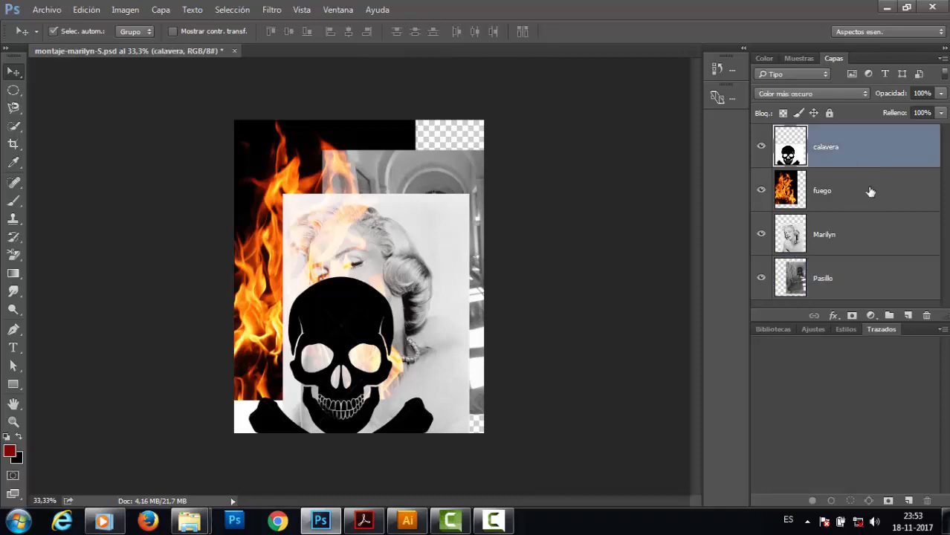
pyautogui.keyDown('ctrl'); pyautogui.click(860, 244); pyautogui.keyUp('ctrl')
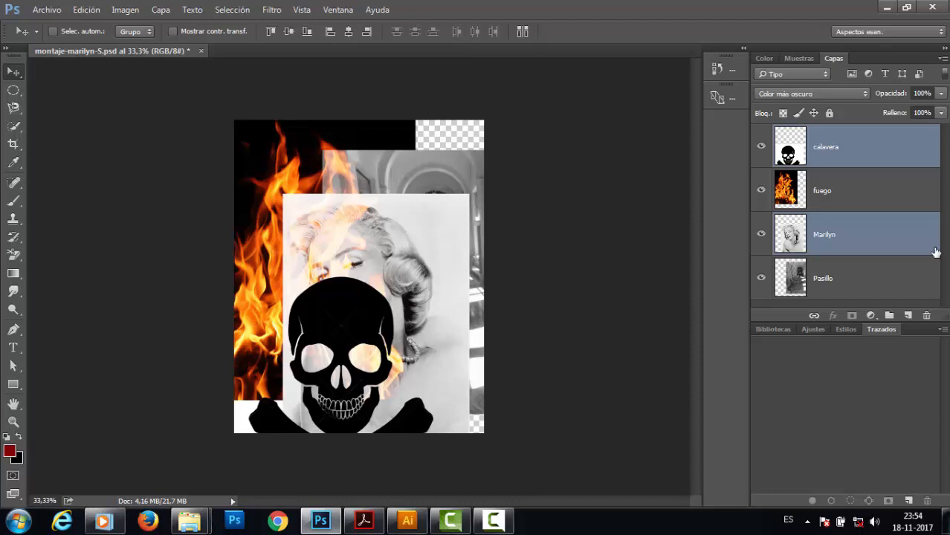
pyautogui.click(887, 190)
pyautogui.click(878, 145)
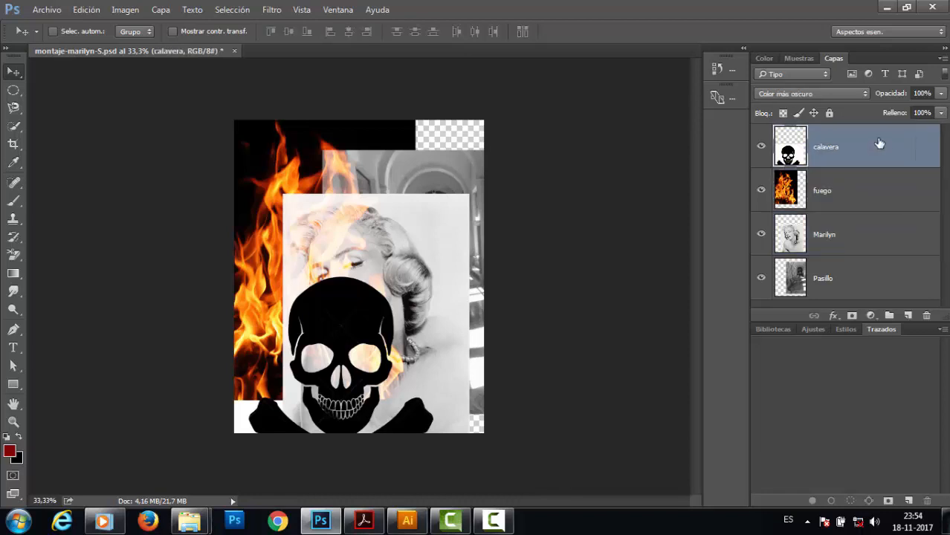
pyautogui.keyDown('shift'); pyautogui.click(871, 187); pyautogui.keyUp('shift')
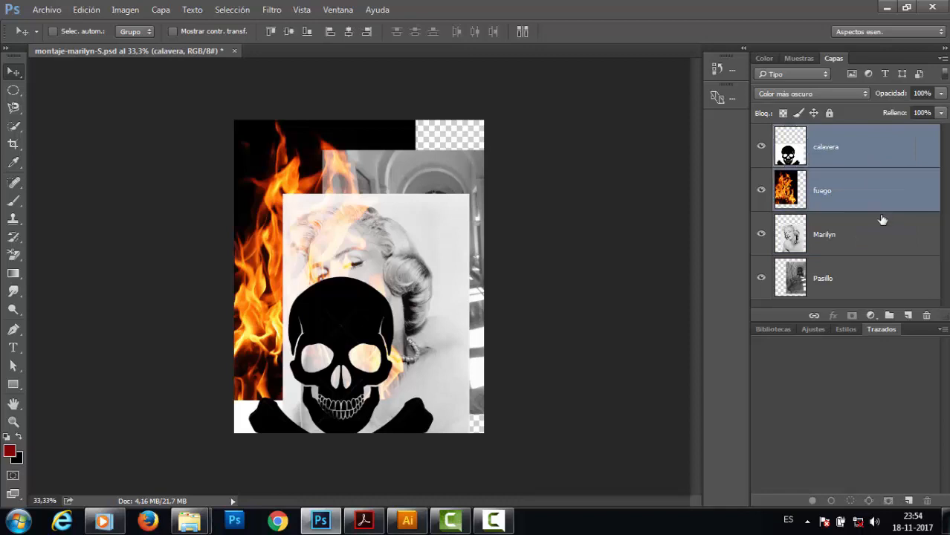
# Select all four layers as a range, then select only the calavera and Marilyn layers together.
pyautogui.keyDown('shift'); pyautogui.click(887, 222); pyautogui.keyUp('shift')
pyautogui.click(892, 151)
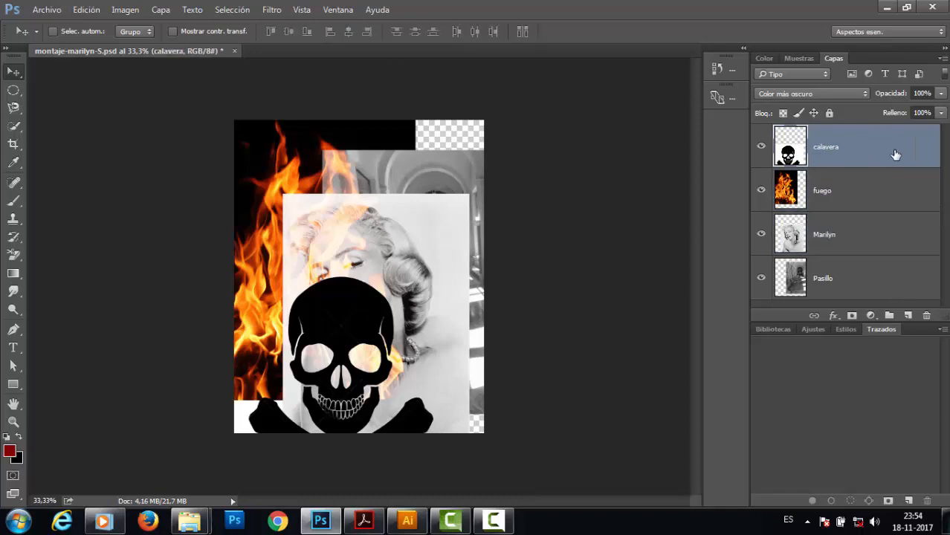
pyautogui.keyDown('shift'); pyautogui.click(887, 289); pyautogui.keyUp('shift')
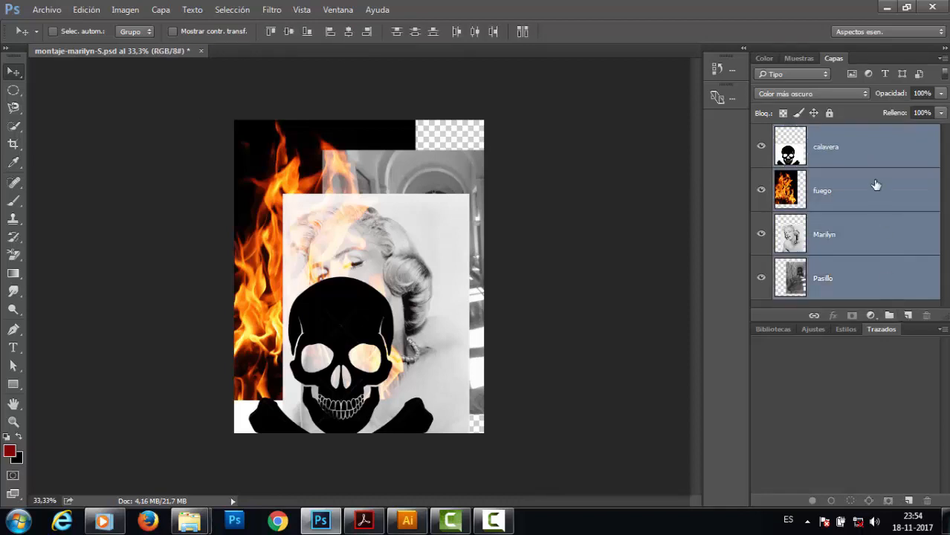
pyautogui.click(872, 153)
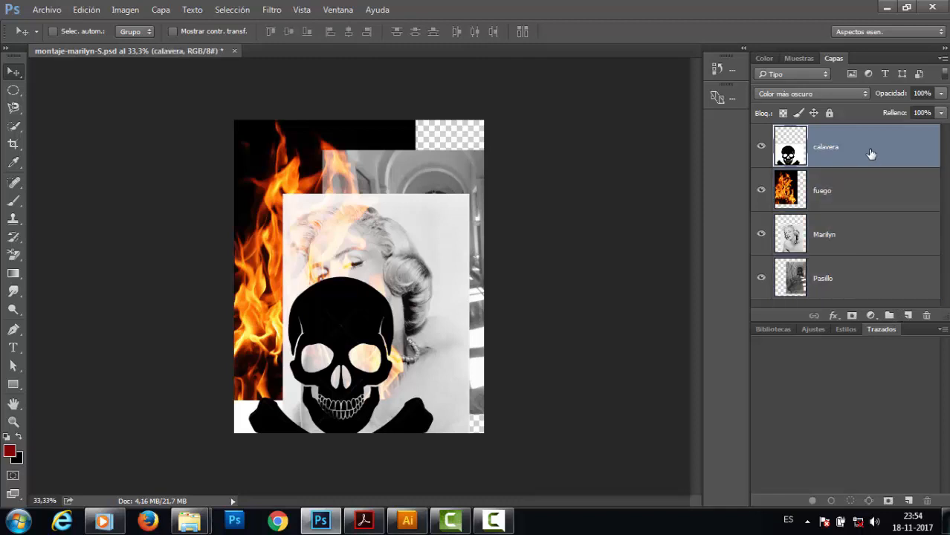
pyautogui.keyDown('ctrl'); pyautogui.click(867, 253); pyautogui.keyUp('ctrl')
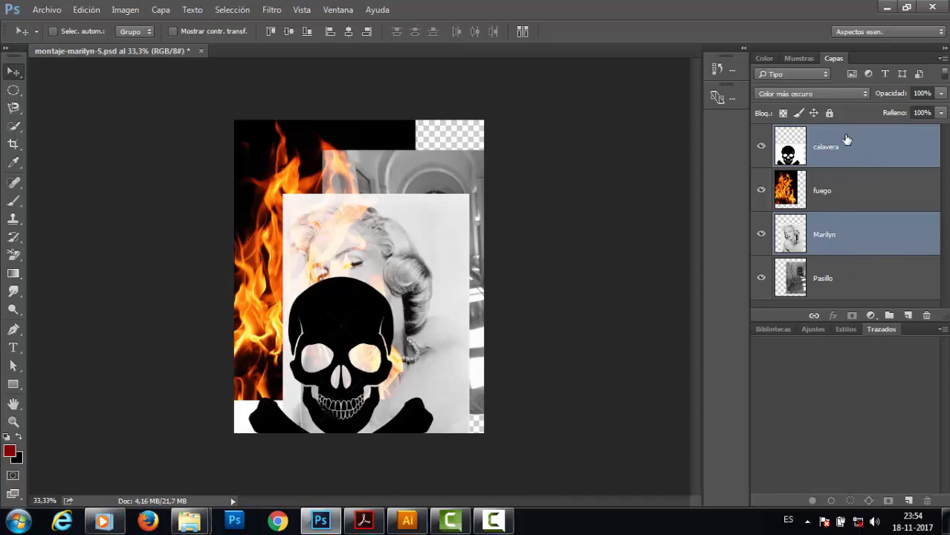
# Link the calavera and Marilyn layers and move them together up and to the left on the canvas.
pyautogui.click(815, 316)
pyautogui.moveTo(430, 256); pyautogui.dragTo(437, 201)
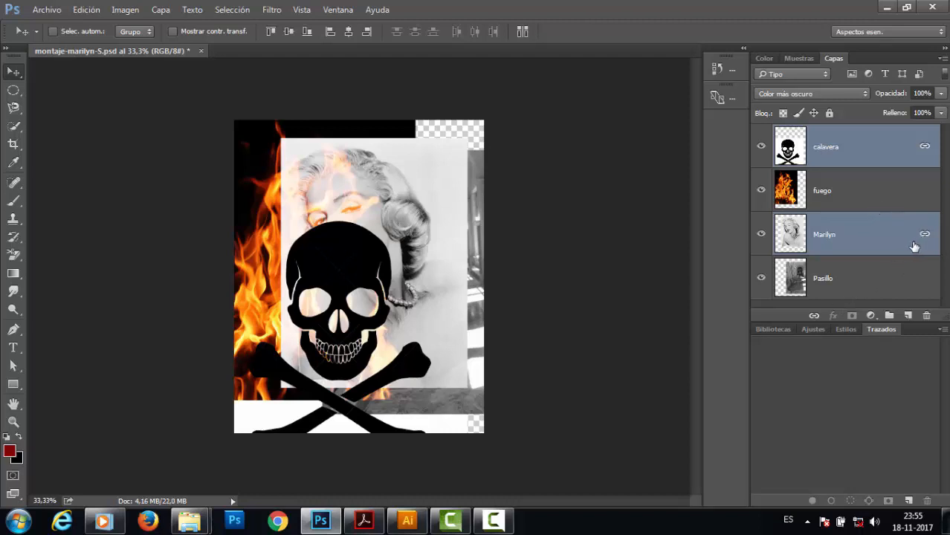
pyautogui.moveTo(413, 284); pyautogui.dragTo(381, 236)
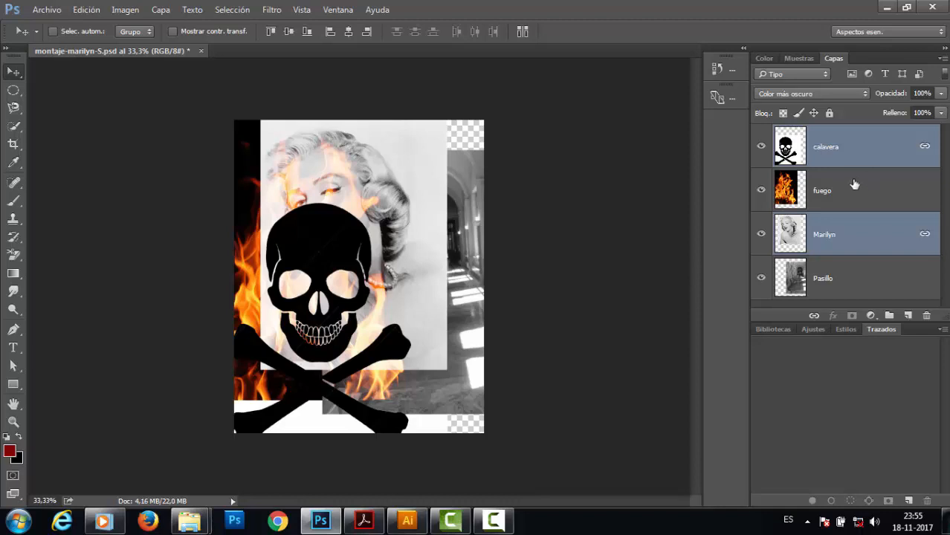
# Unlink the calavera and Marilyn layers and select the Pasillo layer.
pyautogui.click(814, 319)
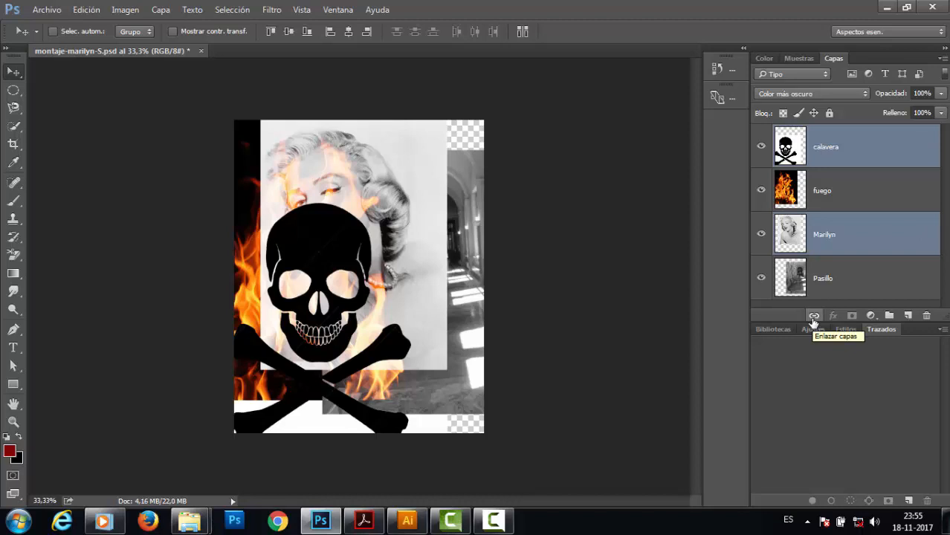
pyautogui.click(840, 279)
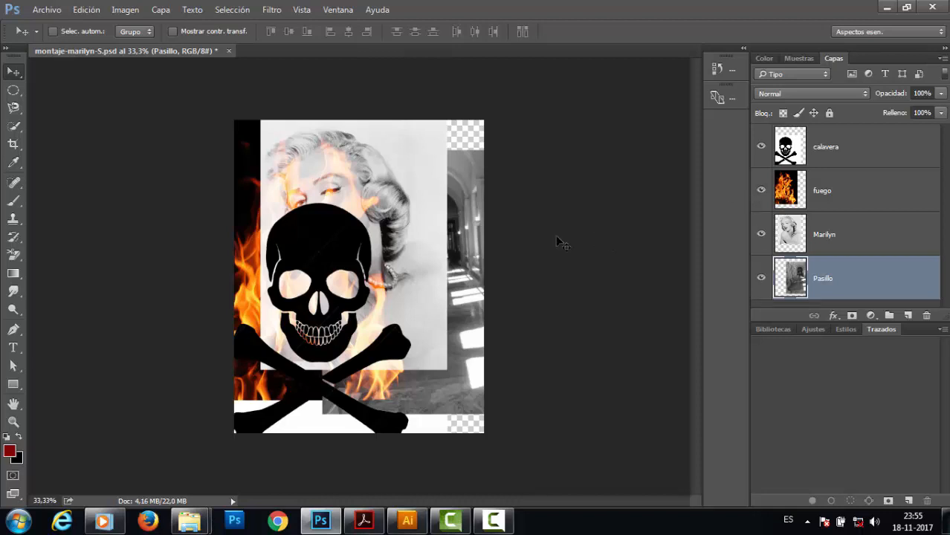
# Show only the Marilyn layer, select it and move its image slightly down on the canvas.
pyautogui.keyDown('alt'); pyautogui.click(762, 237); pyautogui.keyUp('alt')
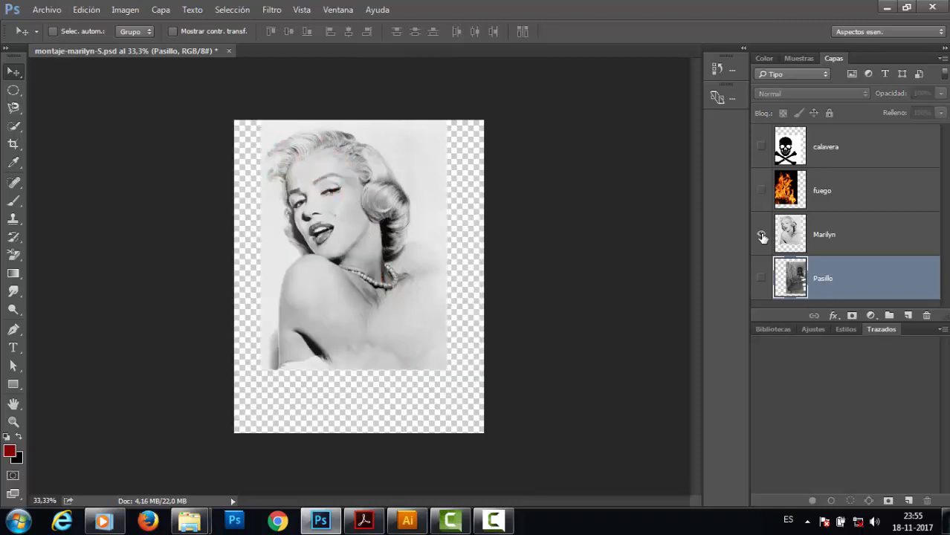
pyautogui.click(810, 246)
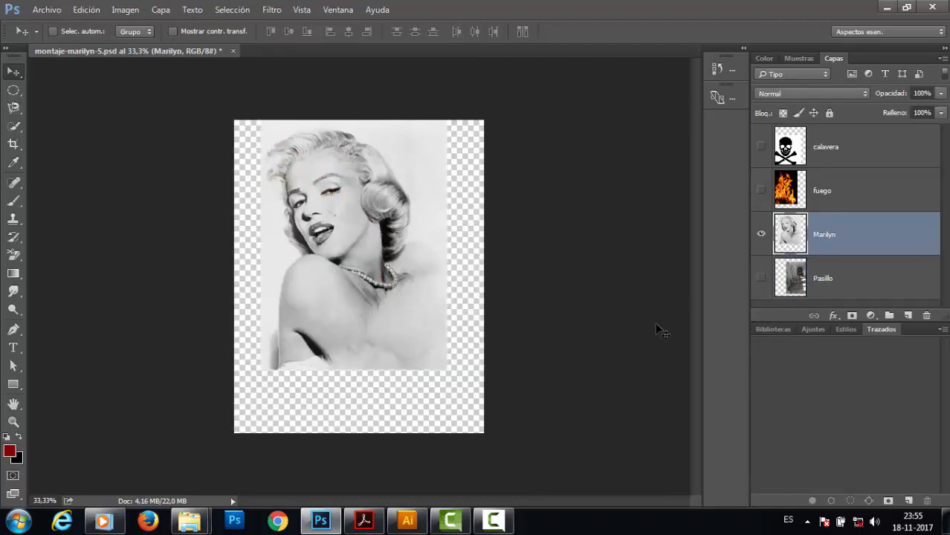
pyautogui.moveTo(385, 279); pyautogui.dragTo(391, 300)
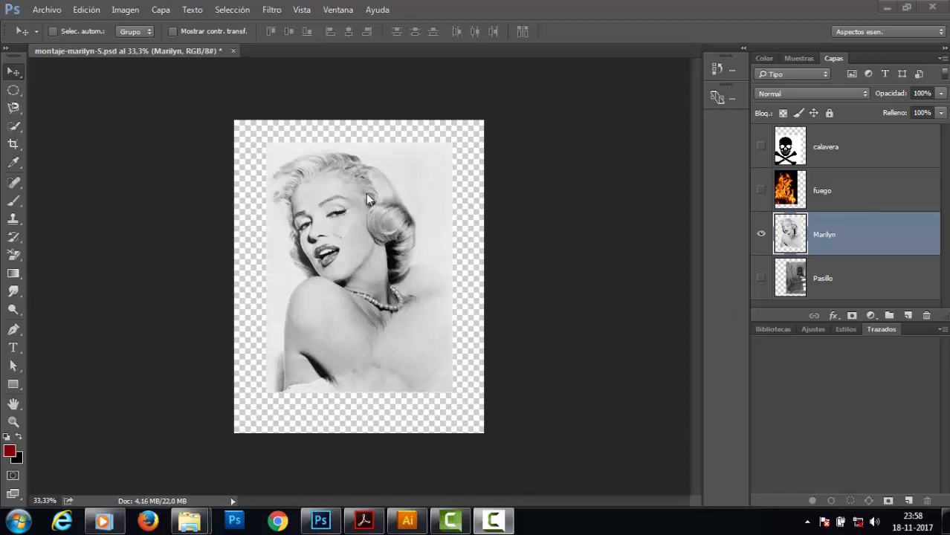
pyautogui.click(378, 229)
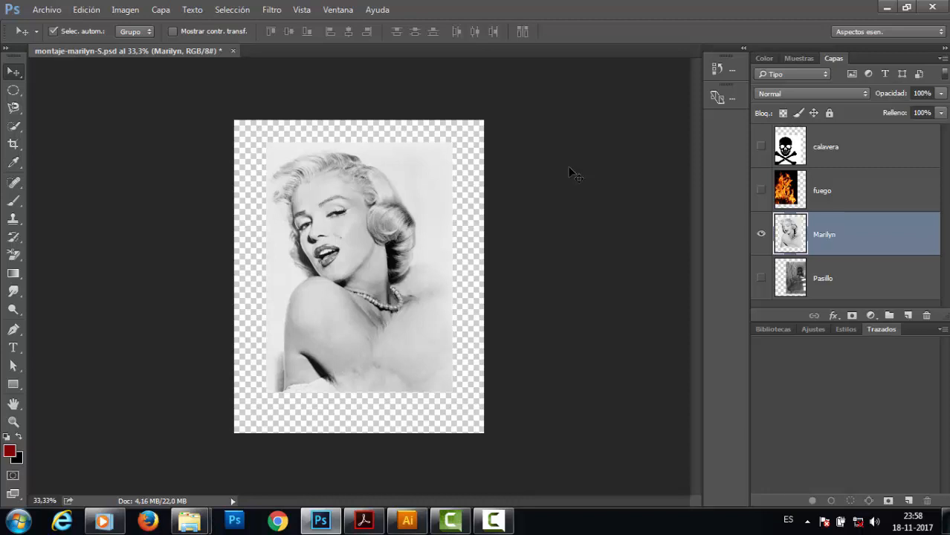
# Start a free transform on the Marilyn layer and slightly rotate and scale it from its corners.
pyautogui.hotkey('ctrl', 't')
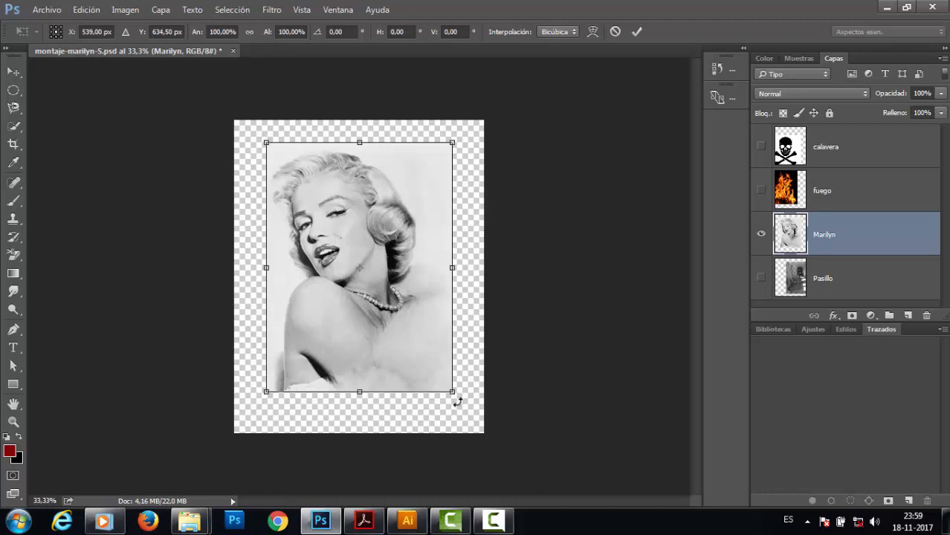
pyautogui.moveTo(457, 401)
pyautogui.mouseDown()
pyautogui.moveTo(369, 409)
pyautogui.moveTo(422, 406)
pyautogui.moveTo(476, 368)
pyautogui.moveTo(499, 296)
pyautogui.moveTo(490, 353)
pyautogui.moveTo(446, 400)
pyautogui.moveTo(458, 405)
pyautogui.moveTo(468, 344)
pyautogui.moveTo(460, 405)
pyautogui.mouseUp()
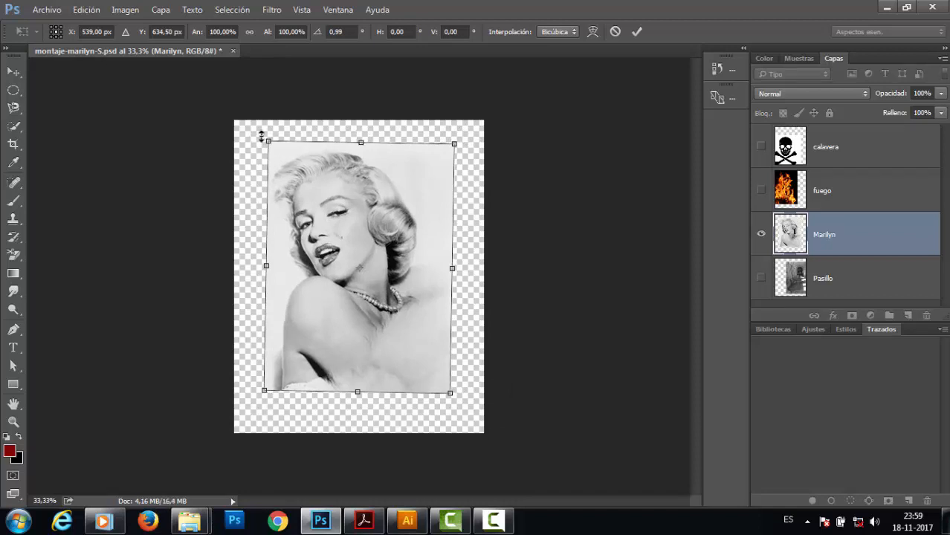
pyautogui.moveTo(263, 131)
pyautogui.mouseDown()
pyautogui.moveTo(238, 169)
pyautogui.moveTo(273, 131)
pyautogui.moveTo(251, 139)
pyautogui.moveTo(267, 133)
pyautogui.mouseUp()
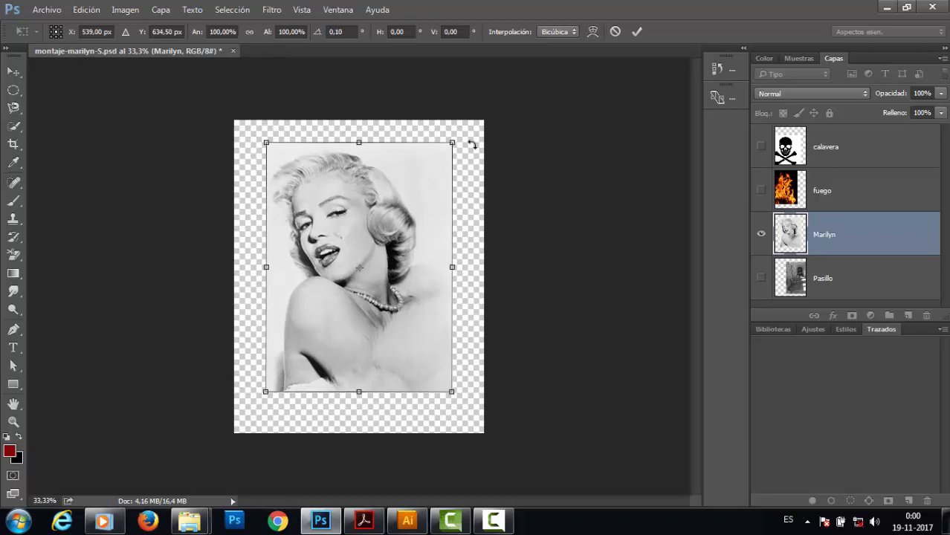
pyautogui.moveTo(465, 136); pyautogui.dragTo(428, 170)
pyautogui.moveTo(451, 392); pyautogui.dragTo(424, 324)
pyautogui.hotkey('ctrl', 'z')
pyautogui.moveTo(450, 392); pyautogui.dragTo(374, 444)
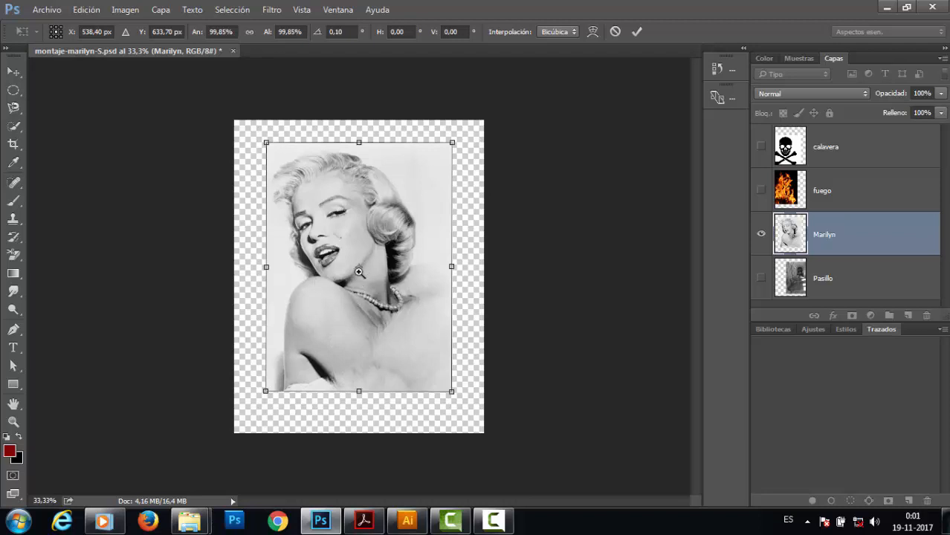
# Examine the Marilyn image up close at several zoom levels during the transform.
pyautogui.keyDown('ctrl'); pyautogui.click(358, 272); pyautogui.keyUp('ctrl')
pyautogui.keyDown('ctrl'); pyautogui.click(383, 277); pyautogui.keyUp('ctrl')
pyautogui.keyDown('ctrl'); pyautogui.click(360, 266); pyautogui.keyUp('ctrl')
pyautogui.keyDown('ctrl'); pyautogui.click(353, 264); pyautogui.keyUp('ctrl')
pyautogui.keyDown('ctrl'); pyautogui.click(346, 256); pyautogui.keyUp('ctrl')
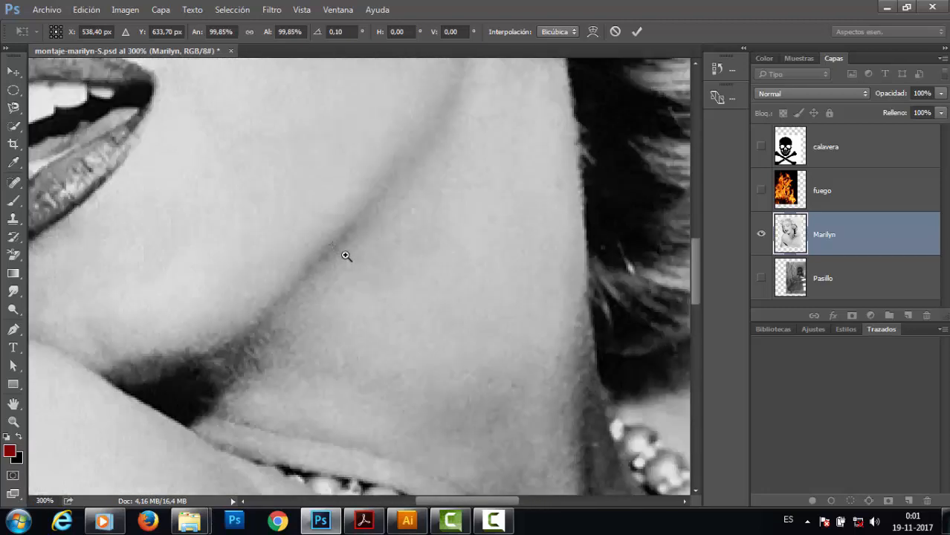
pyautogui.keyDown('ctrl'); pyautogui.keyDown('alt'); pyautogui.click(342, 268); pyautogui.keyUp('alt'); pyautogui.keyUp('ctrl')
pyautogui.keyDown('ctrl'); pyautogui.keyDown('alt'); pyautogui.click(345, 280); pyautogui.keyUp('alt'); pyautogui.keyUp('ctrl')
pyautogui.keyDown('ctrl'); pyautogui.keyDown('alt'); pyautogui.click(346, 281); pyautogui.keyUp('alt'); pyautogui.keyUp('ctrl')
pyautogui.keyDown('ctrl'); pyautogui.keyDown('alt'); pyautogui.click(348, 286); pyautogui.keyUp('alt'); pyautogui.keyUp('ctrl')
pyautogui.keyDown('ctrl'); pyautogui.keyDown('alt'); pyautogui.click(350, 291); pyautogui.keyUp('alt'); pyautogui.keyUp('ctrl')
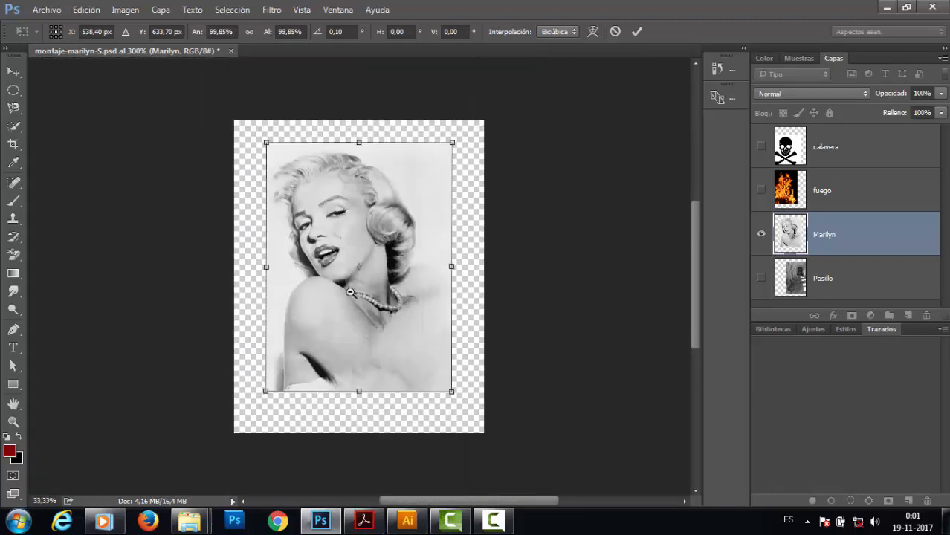
pyautogui.keyDown('ctrl'); pyautogui.keyDown('alt'); pyautogui.click(350, 291); pyautogui.keyUp('alt'); pyautogui.keyUp('ctrl')
pyautogui.keyDown('ctrl'); pyautogui.keyDown('alt'); pyautogui.click(351, 289); pyautogui.keyUp('alt'); pyautogui.keyUp('ctrl')
pyautogui.keyDown('ctrl'); pyautogui.click(364, 284); pyautogui.keyUp('ctrl')
pyautogui.keyDown('ctrl'); pyautogui.click(367, 282); pyautogui.keyUp('ctrl')
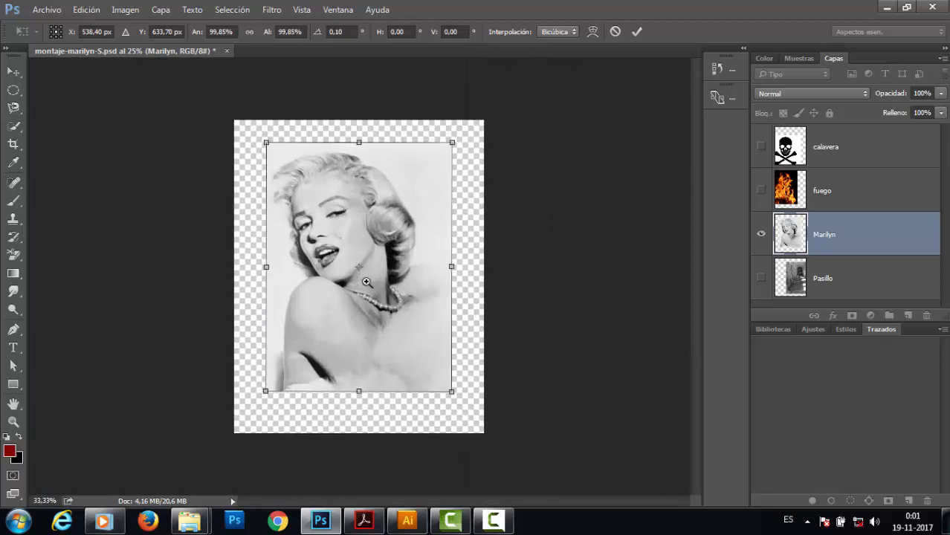
pyautogui.keyDown('ctrl'); pyautogui.click(366, 282); pyautogui.keyUp('ctrl')
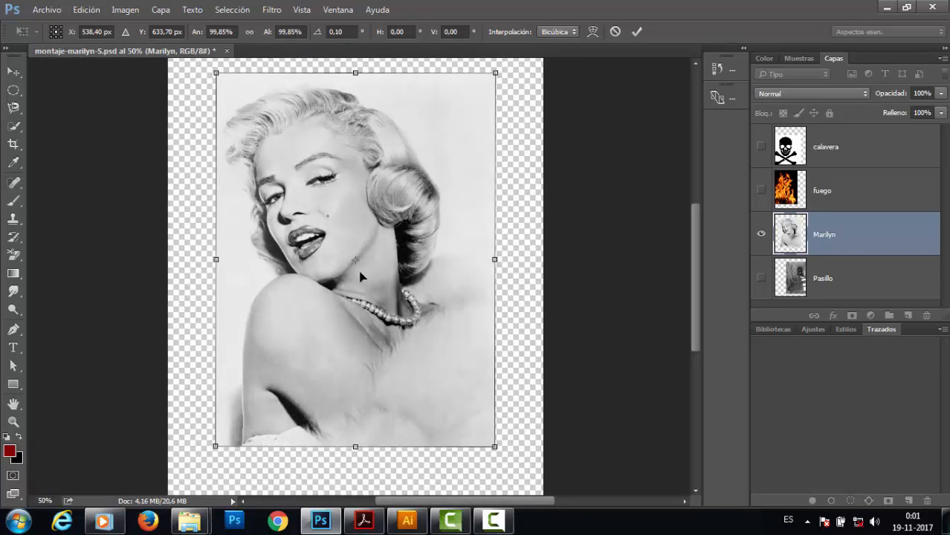
pyautogui.moveTo(414, 295); pyautogui.dragTo(421, 319)
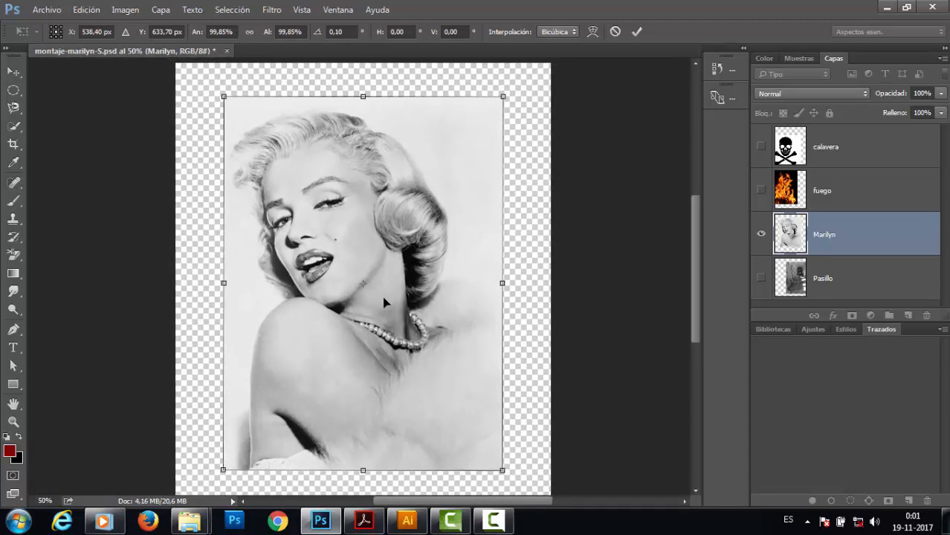
pyautogui.hotkey('ctrl', '-')
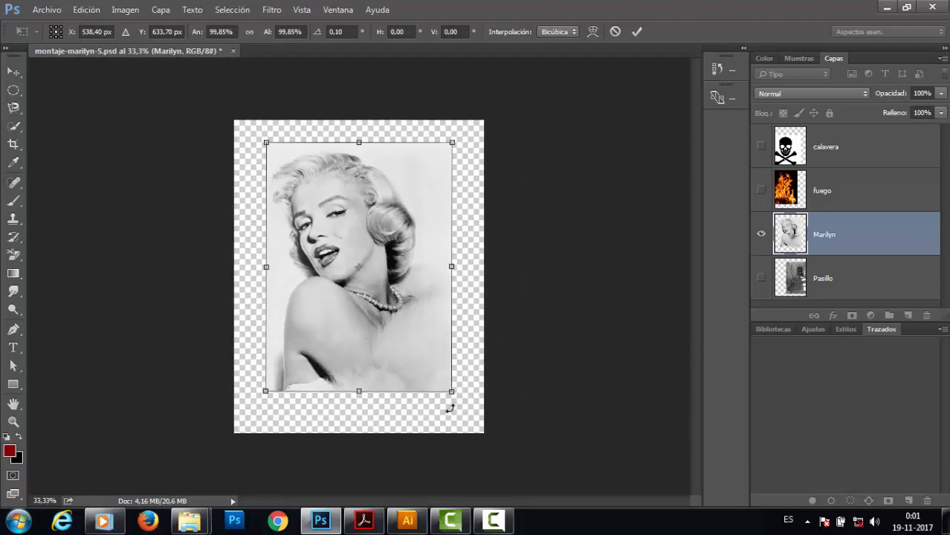
# Move the transform's reference point to the top-left corner and skew the lower corners back and forth.
pyautogui.moveTo(449, 408); pyautogui.dragTo(428, 376)
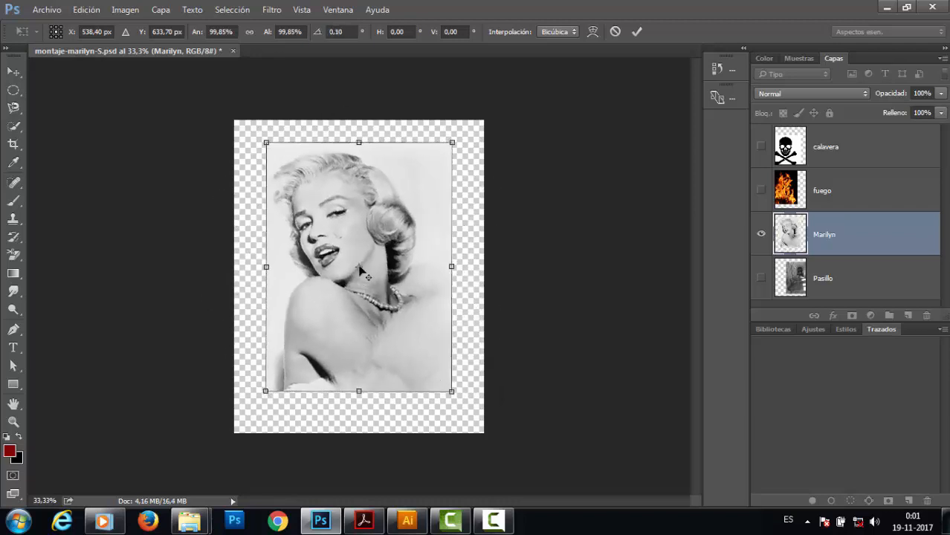
pyautogui.moveTo(358, 266); pyautogui.dragTo(276, 152)
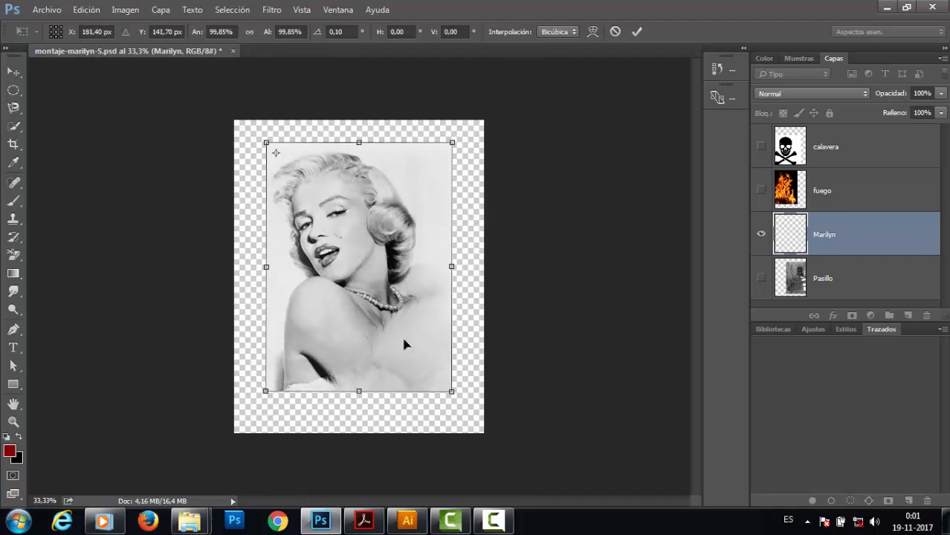
pyautogui.moveTo(454, 408); pyautogui.dragTo(427, 364)
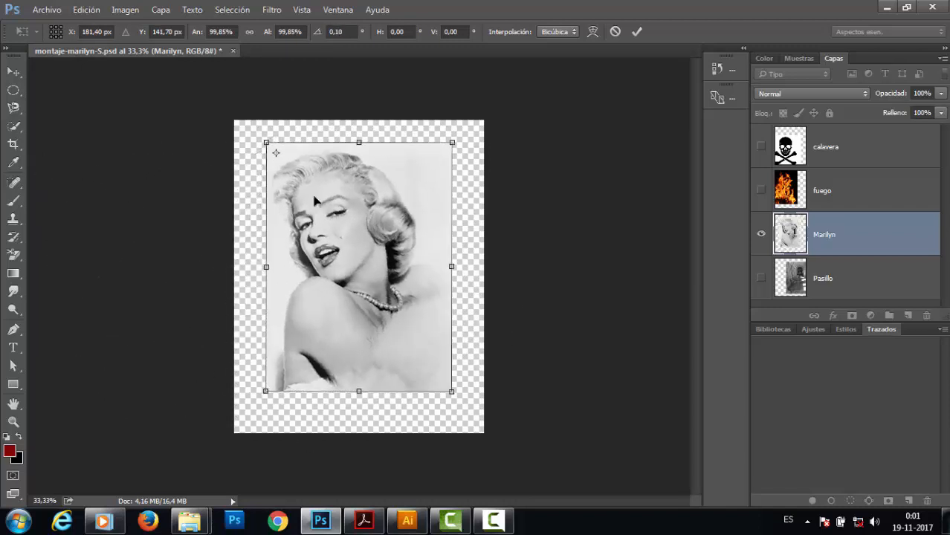
pyautogui.moveTo(276, 154); pyautogui.dragTo(442, 381)
pyautogui.moveTo(253, 130); pyautogui.dragTo(285, 159)
pyautogui.moveTo(432, 375); pyautogui.dragTo(354, 260)
pyautogui.moveTo(453, 396); pyautogui.dragTo(353, 335)
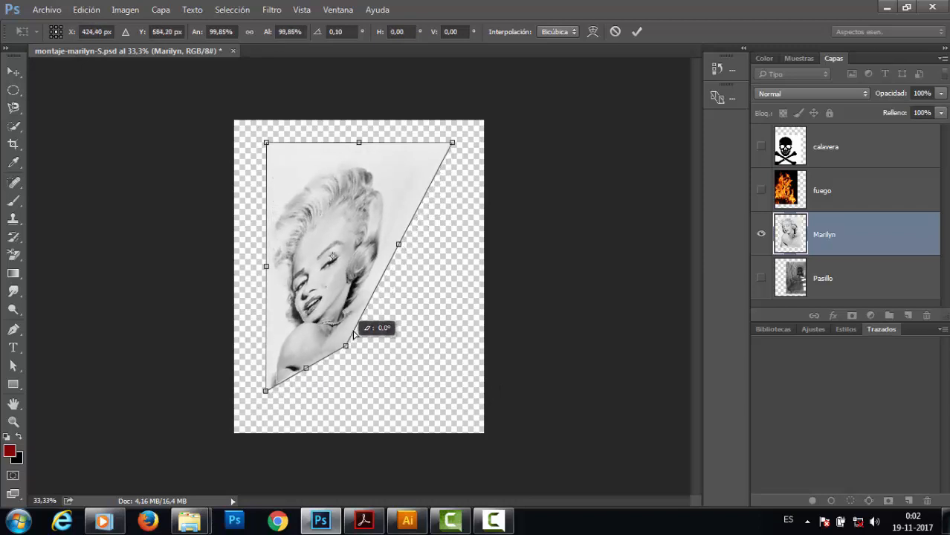
pyautogui.moveTo(367, 299); pyautogui.dragTo(369, 410)
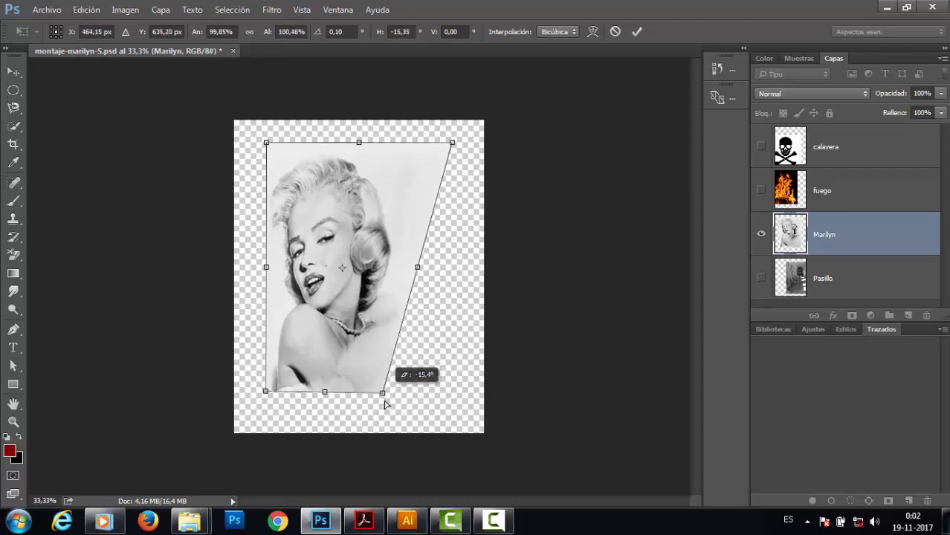
pyautogui.moveTo(388, 421); pyautogui.dragTo(408, 306)
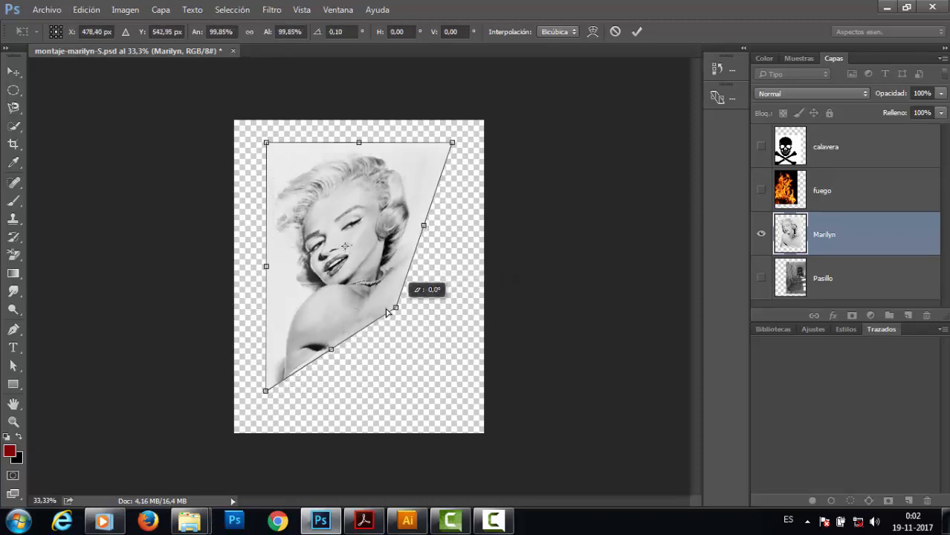
pyautogui.moveTo(432, 354); pyautogui.dragTo(456, 397)
pyautogui.moveTo(450, 393); pyautogui.dragTo(450, 392)
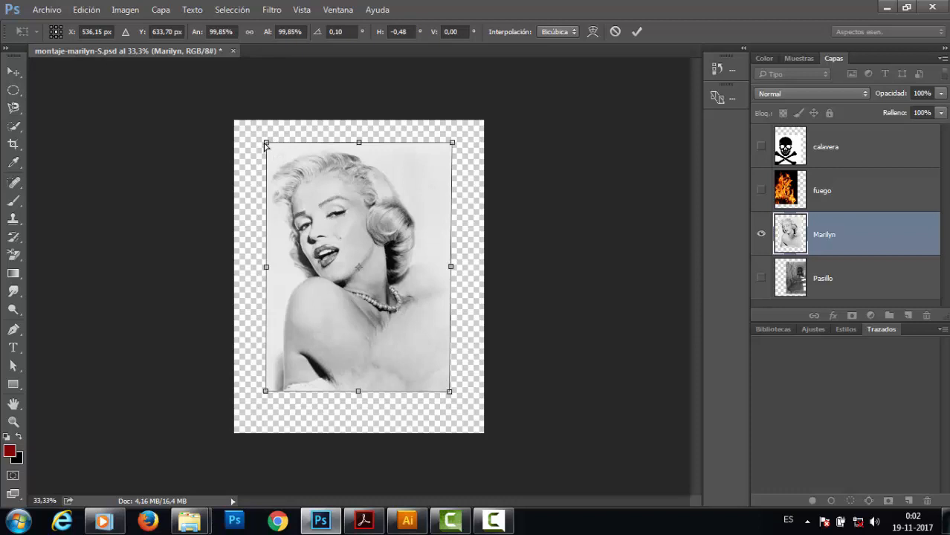
# Nudge the top-left corner slightly and apply the free transform.
pyautogui.moveTo(267, 144)
pyautogui.mouseDown()
pyautogui.moveTo(234, 190)
pyautogui.moveTo(218, 247)
pyautogui.moveTo(178, 228)
pyautogui.moveTo(229, 163)
pyautogui.moveTo(287, 150)
pyautogui.moveTo(267, 141)
pyautogui.mouseUp()
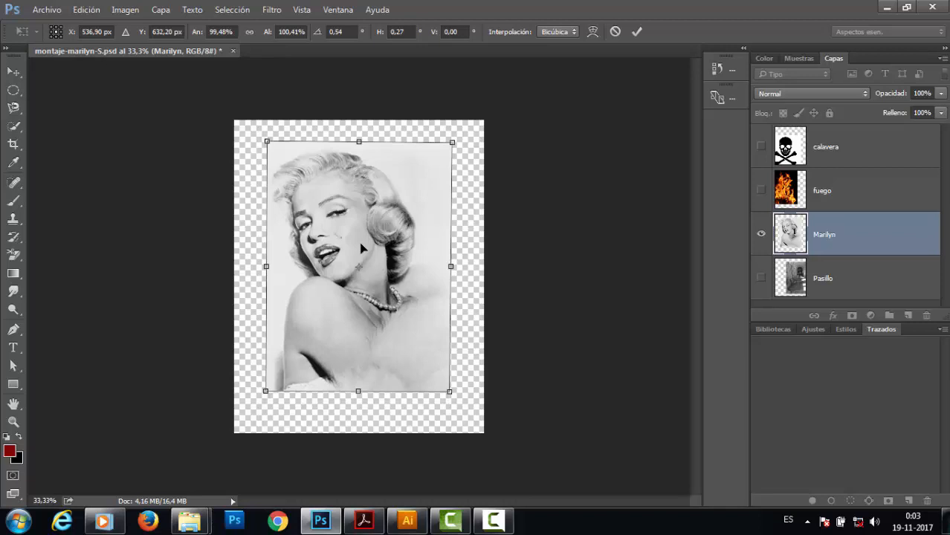
pyautogui.press('Return')
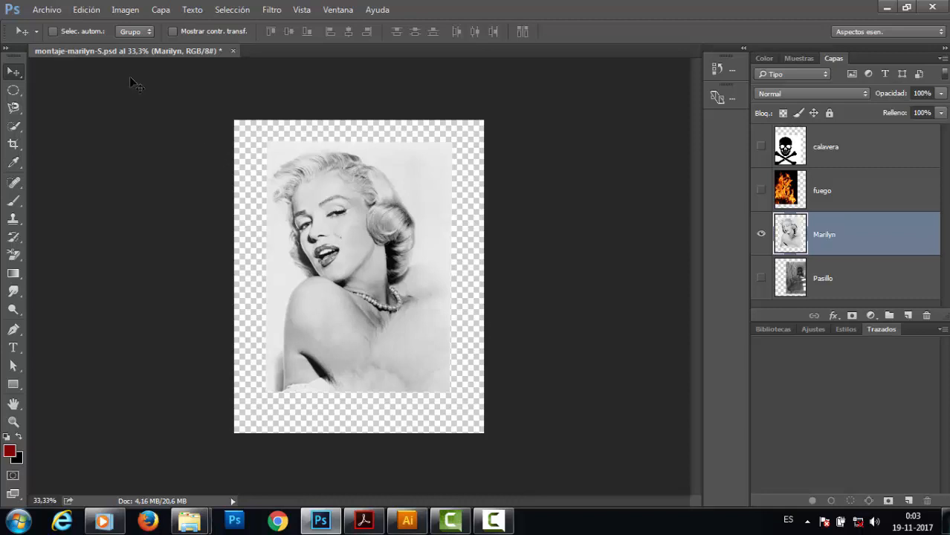
pyautogui.click(86, 8)
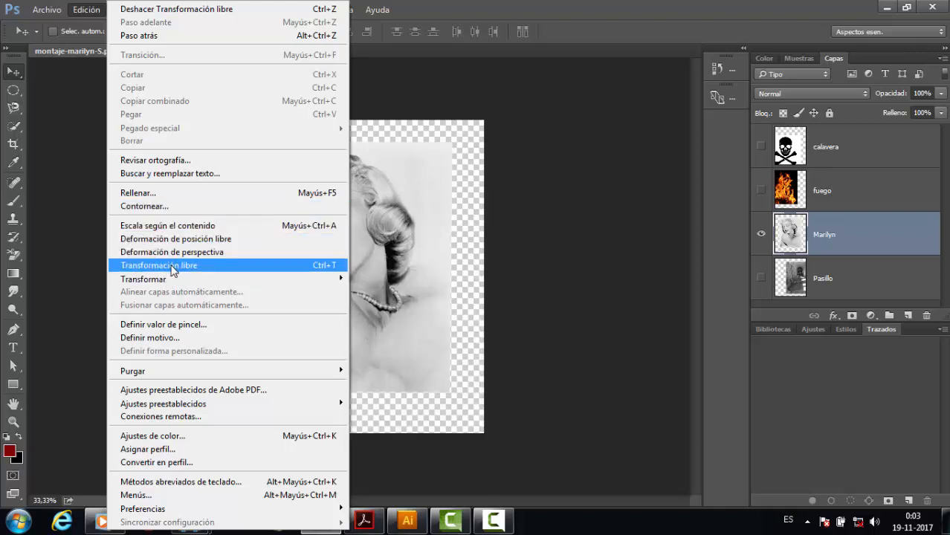
pyautogui.moveTo(165, 283)
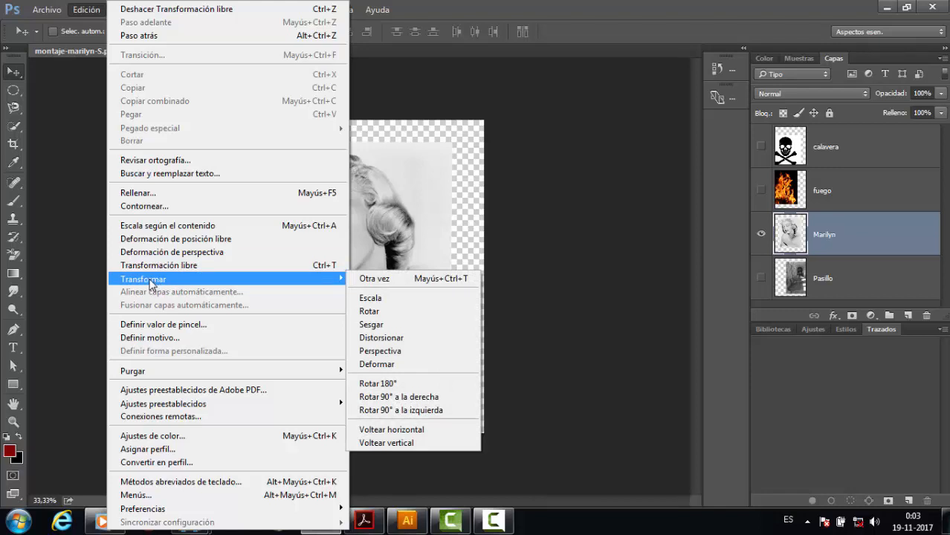
pyautogui.moveTo(224, 280)
pyautogui.click(376, 311)
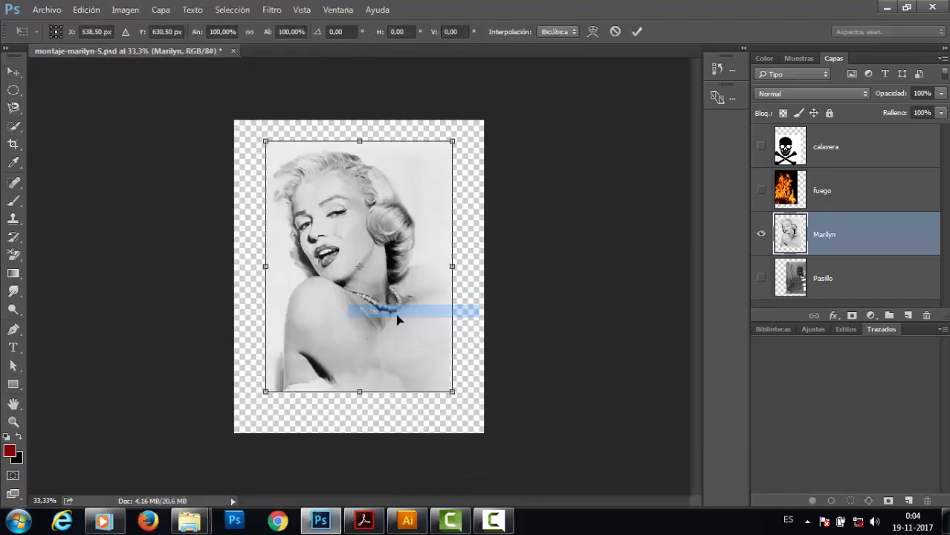
pyautogui.press('Escape')
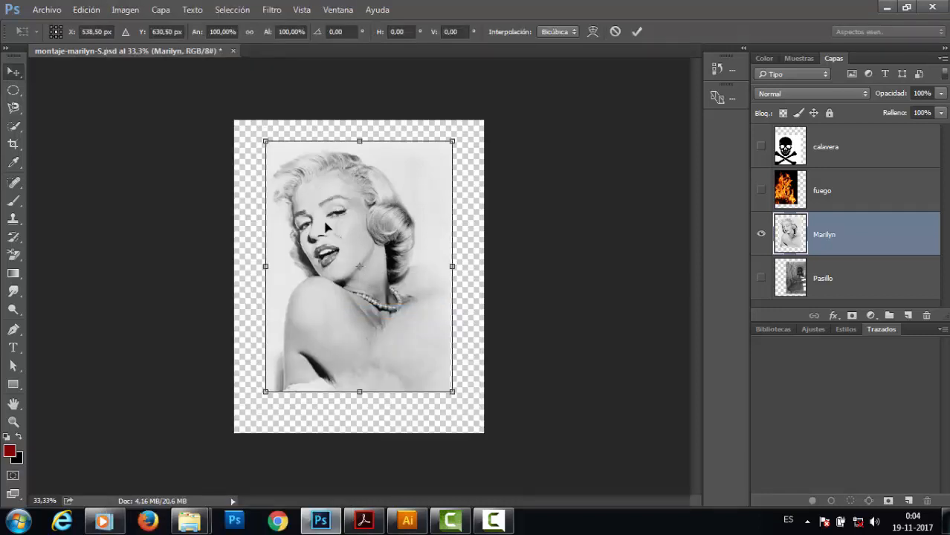
# Try distorting the Marilyn layer by pulling its top edge down, then undo it.
pyautogui.click(87, 11)
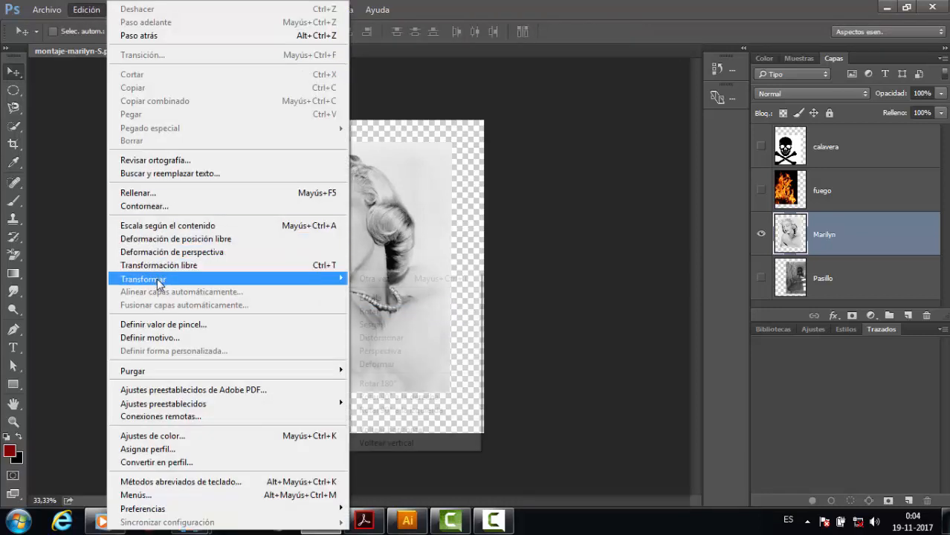
pyautogui.click(392, 324)
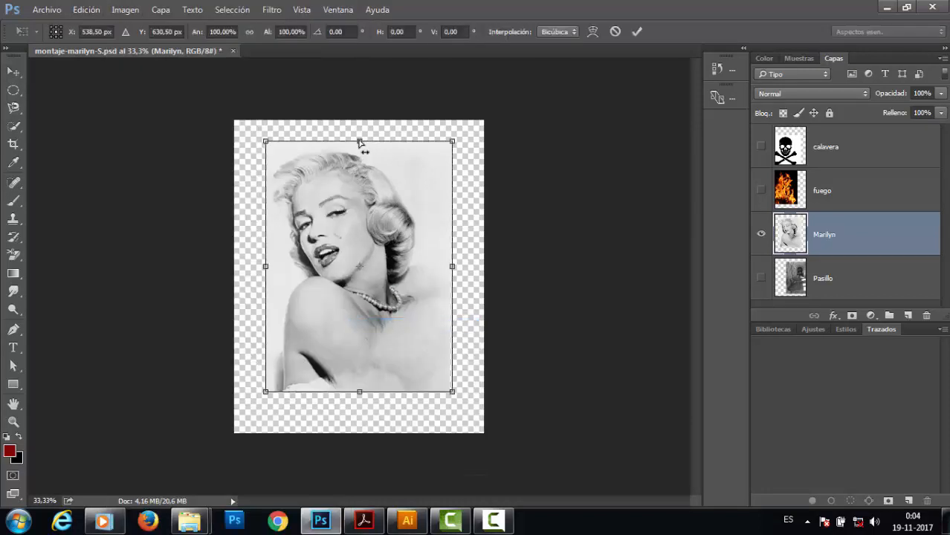
pyautogui.moveTo(359, 142); pyautogui.dragTo(370, 191)
pyautogui.hotkey('ctrl', 'z')
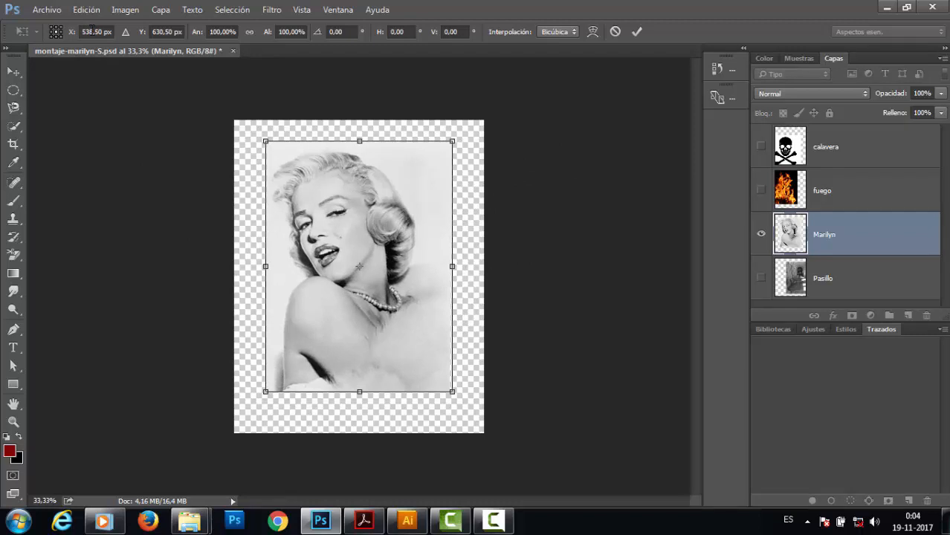
# Try warping the Marilyn layer by bending its lower, side and top edges, apply the warp, then undo it.
pyautogui.click(83, 10)
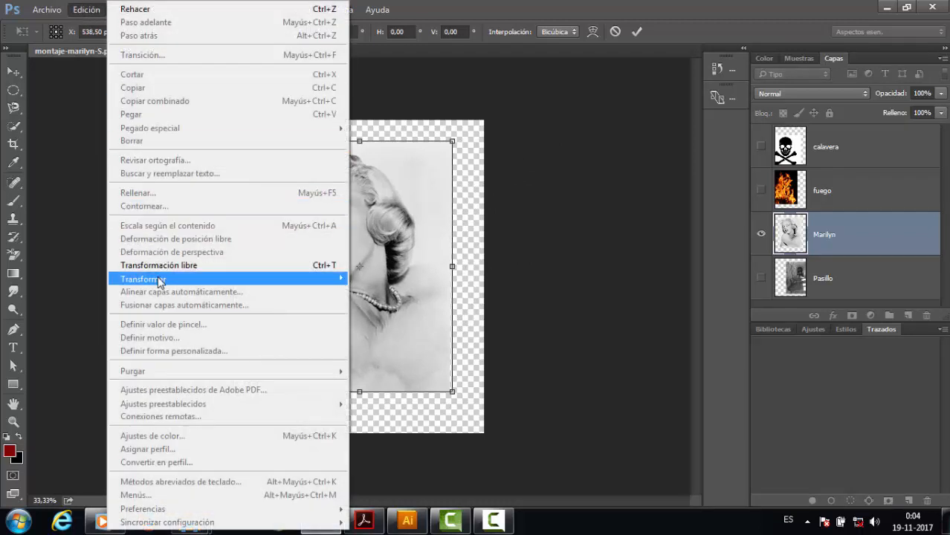
pyautogui.moveTo(304, 282)
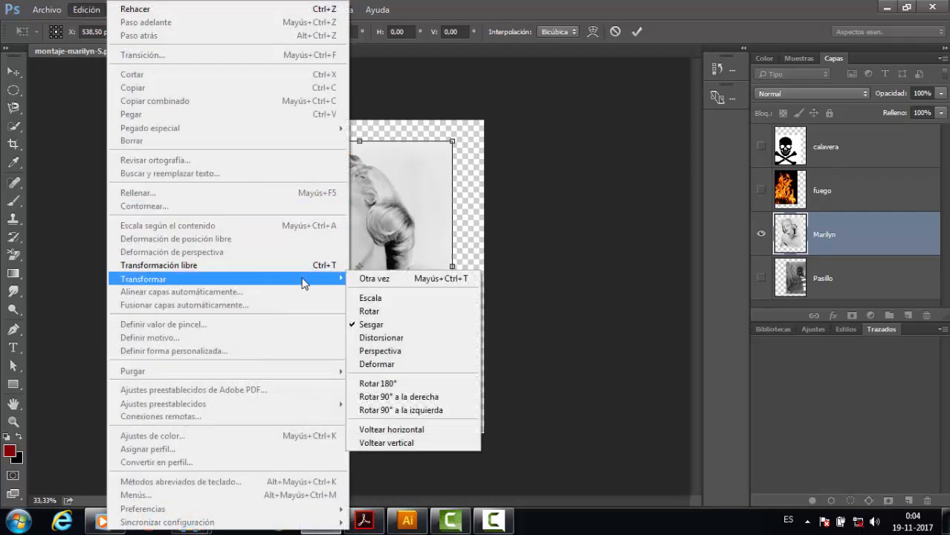
pyautogui.click(402, 365)
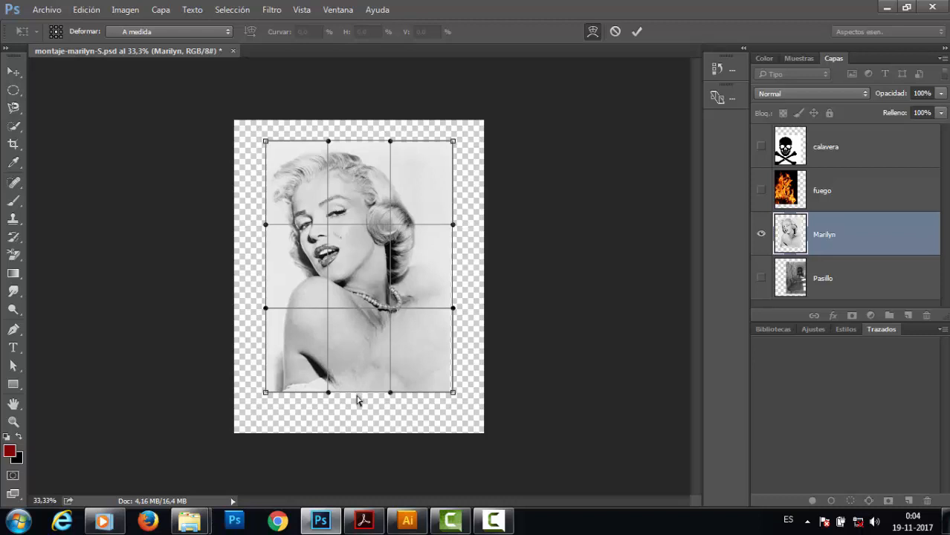
pyautogui.moveTo(328, 393)
pyautogui.mouseDown()
pyautogui.moveTo(316, 435)
pyautogui.moveTo(339, 405)
pyautogui.mouseUp()
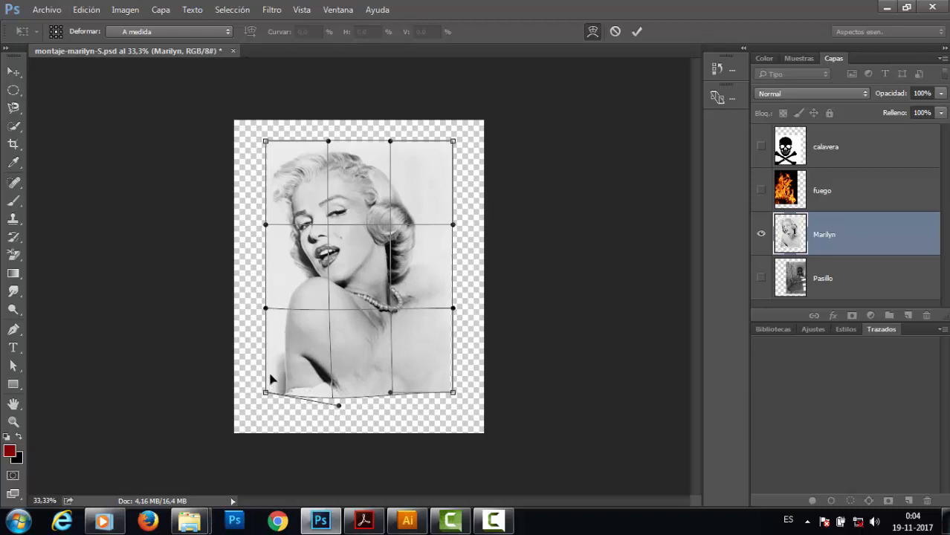
pyautogui.moveTo(266, 395)
pyautogui.mouseDown()
pyautogui.moveTo(265, 407)
pyautogui.moveTo(267, 395)
pyautogui.mouseUp()
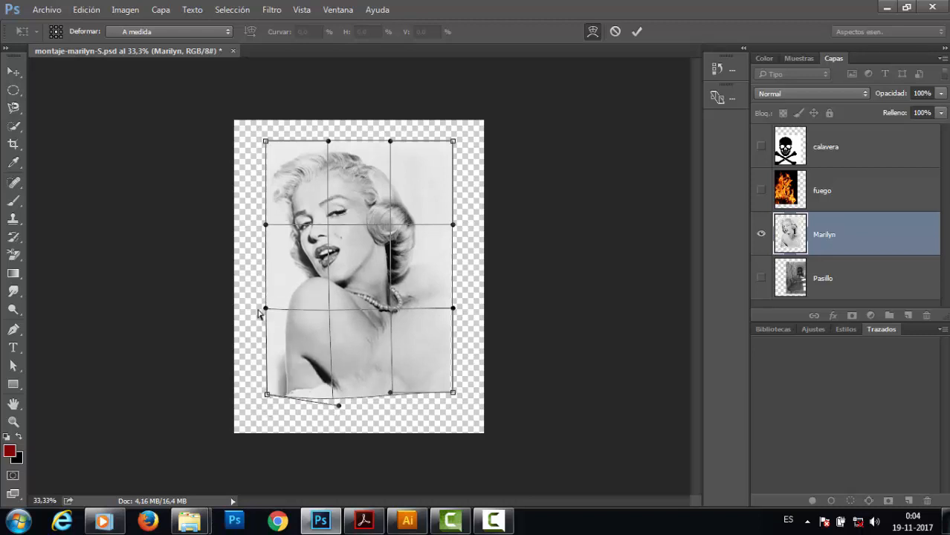
pyautogui.moveTo(258, 311); pyautogui.dragTo(136, 263)
pyautogui.moveTo(452, 312); pyautogui.dragTo(508, 287)
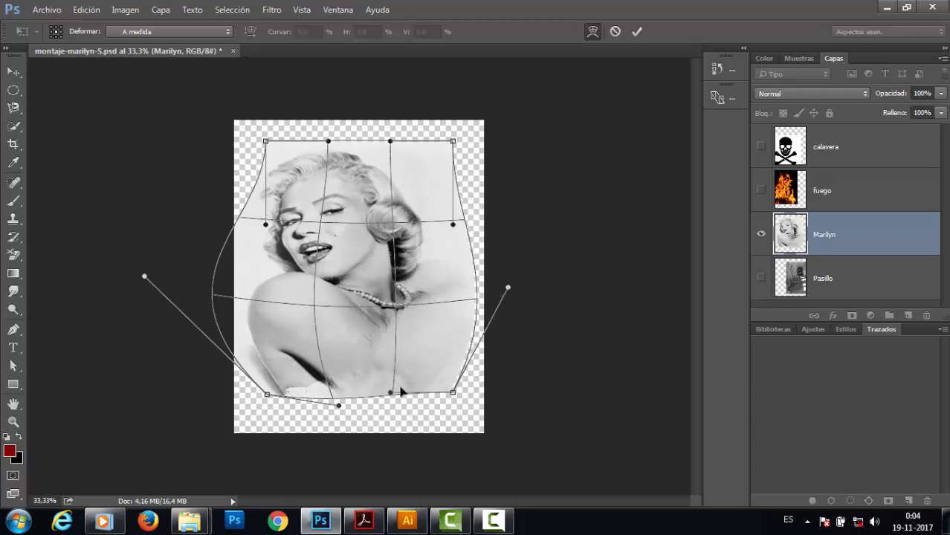
pyautogui.moveTo(393, 395); pyautogui.dragTo(396, 332)
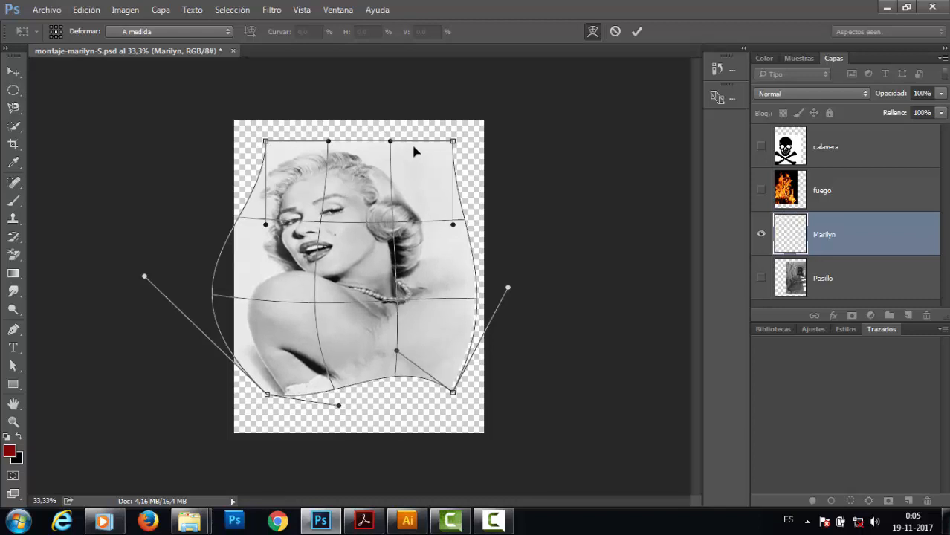
pyautogui.moveTo(392, 141); pyautogui.dragTo(416, 77)
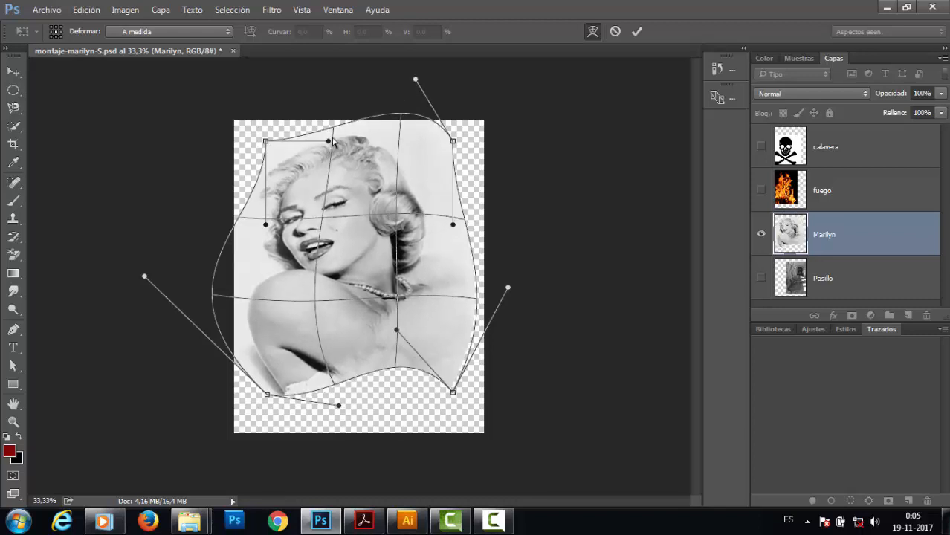
pyautogui.moveTo(329, 143); pyautogui.dragTo(334, 190)
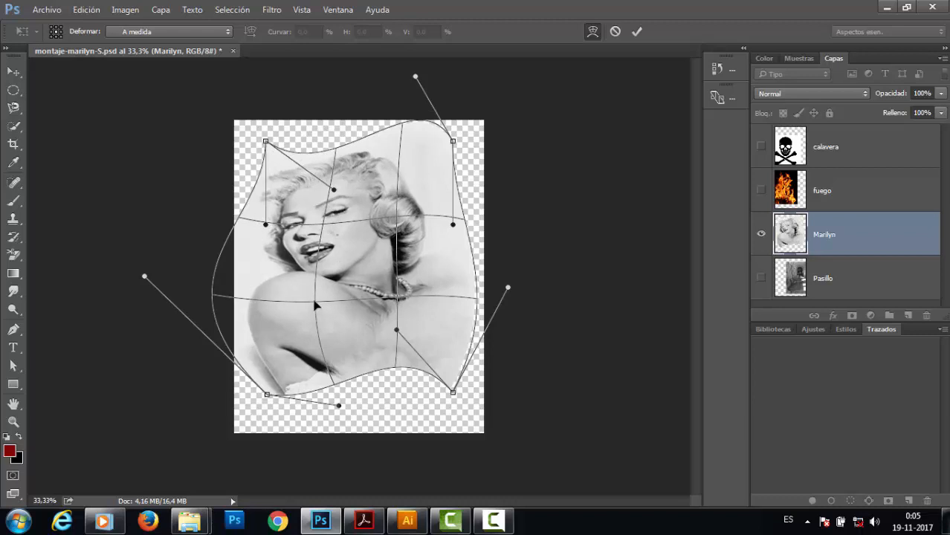
pyautogui.moveTo(315, 305); pyautogui.dragTo(452, 294)
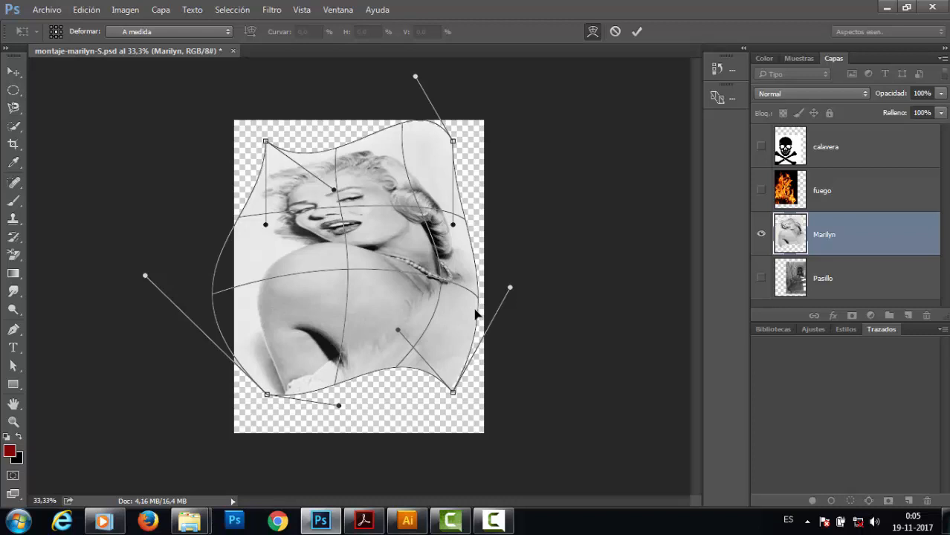
pyautogui.press('Return')
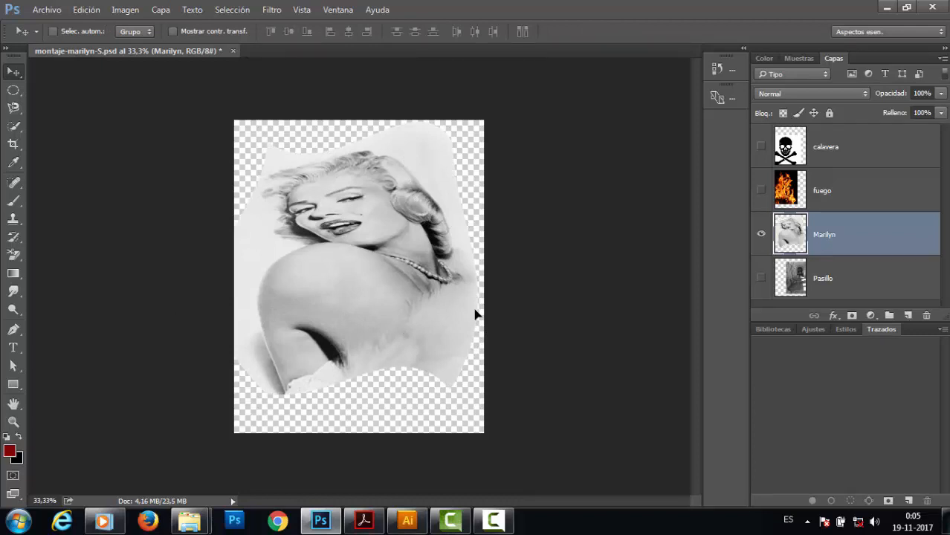
pyautogui.hotkey('ctrl', 'z')
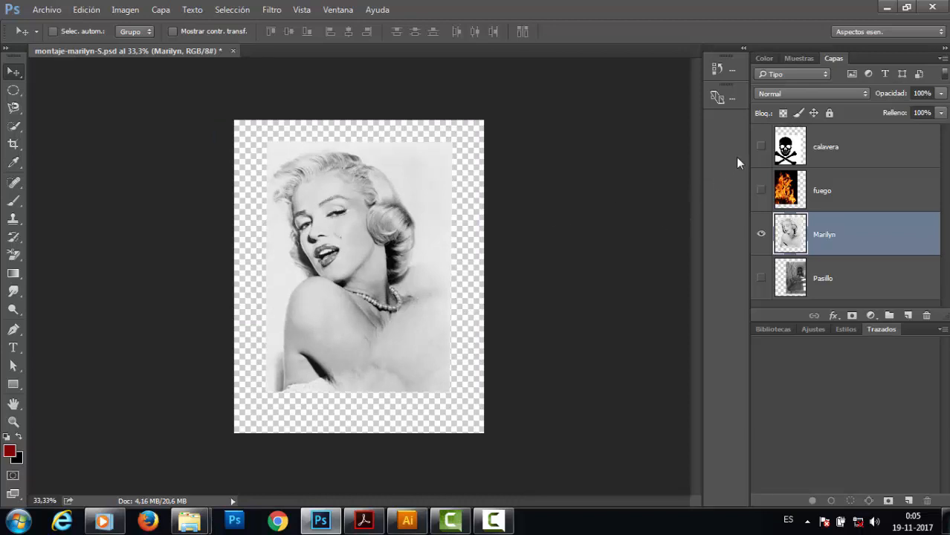
# Toggle the calavera layer's visibility on and off to preview it over Marilyn.
pyautogui.click(762, 147)
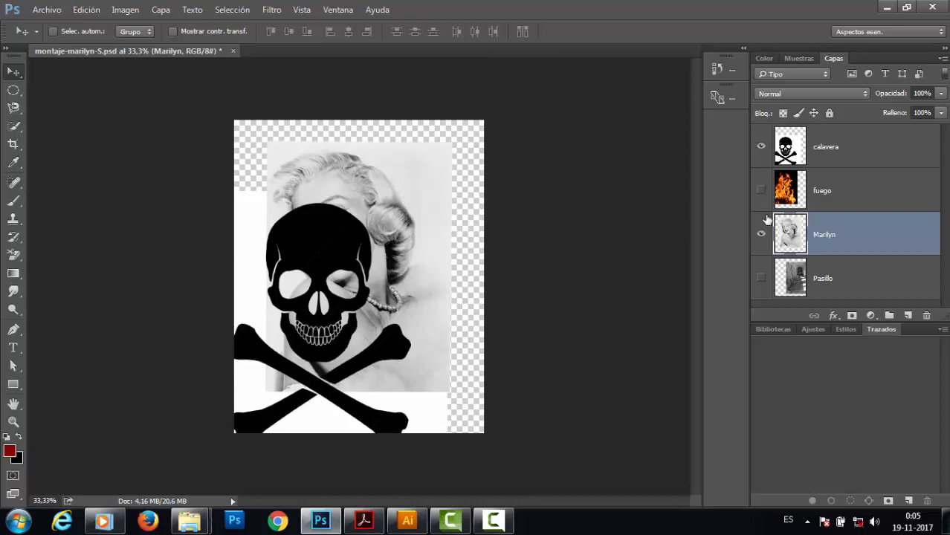
pyautogui.click(762, 148)
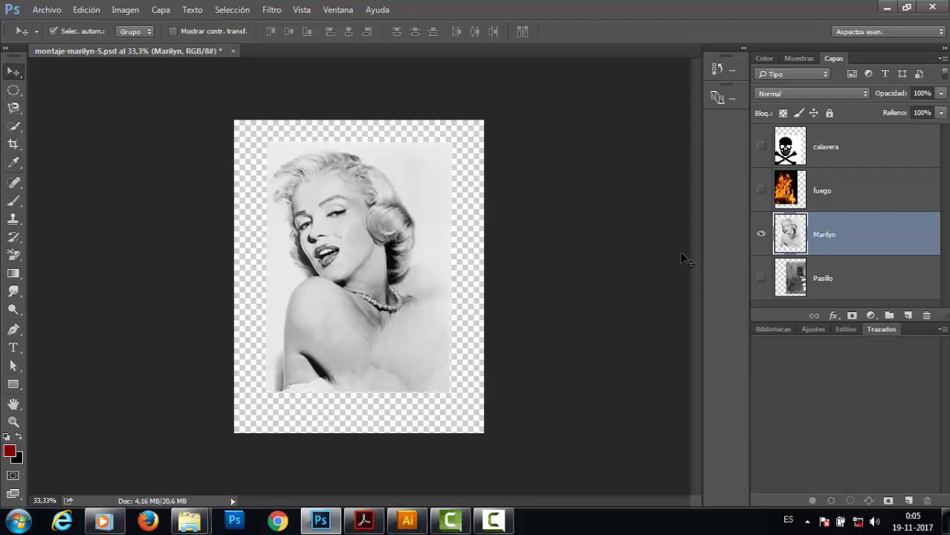
# Enlarge the Marilyn layer to about 125% so it fills the canvas, apply, and nudge it slightly left.
pyautogui.hotkey('ctrl', 't')
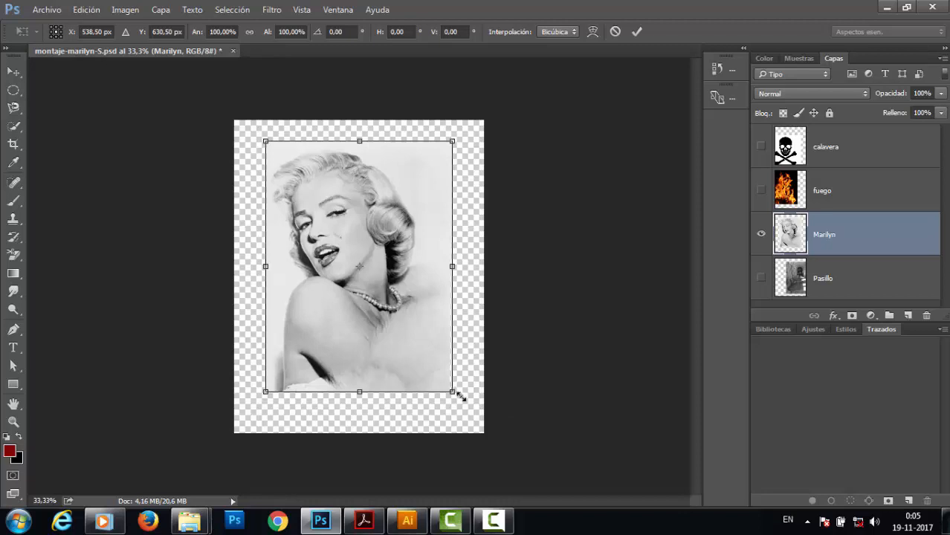
pyautogui.moveTo(458, 395); pyautogui.dragTo(484, 435)
pyautogui.moveTo(261, 135); pyautogui.dragTo(249, 120)
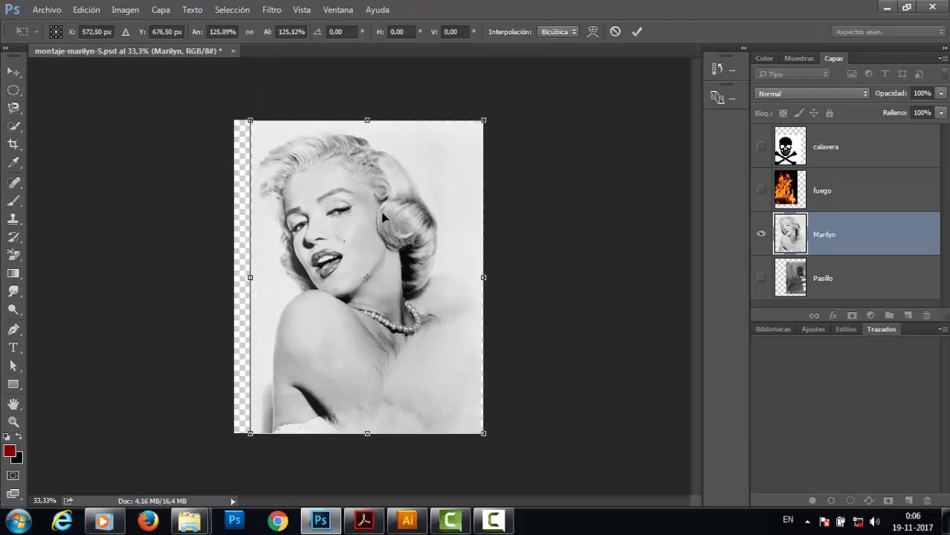
pyautogui.press('Return')
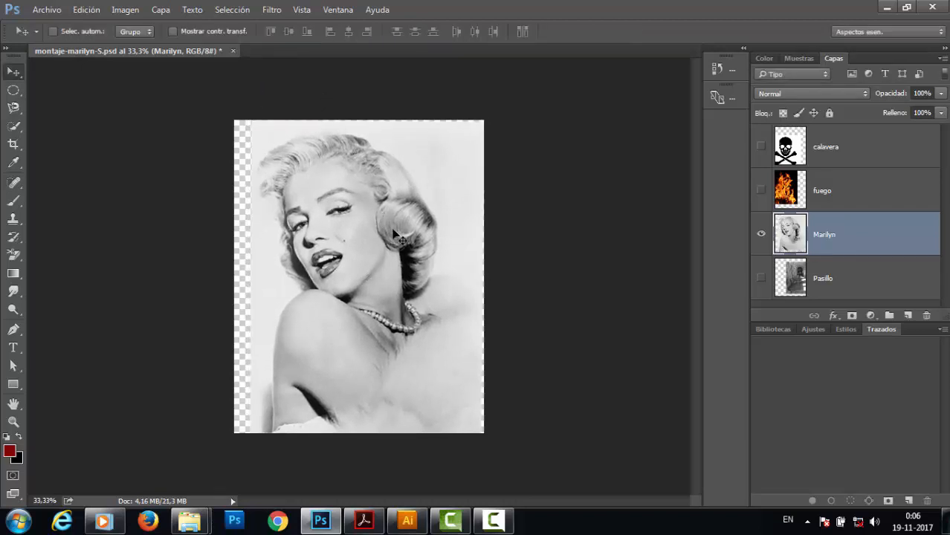
pyautogui.moveTo(392, 234); pyautogui.dragTo(385, 234)
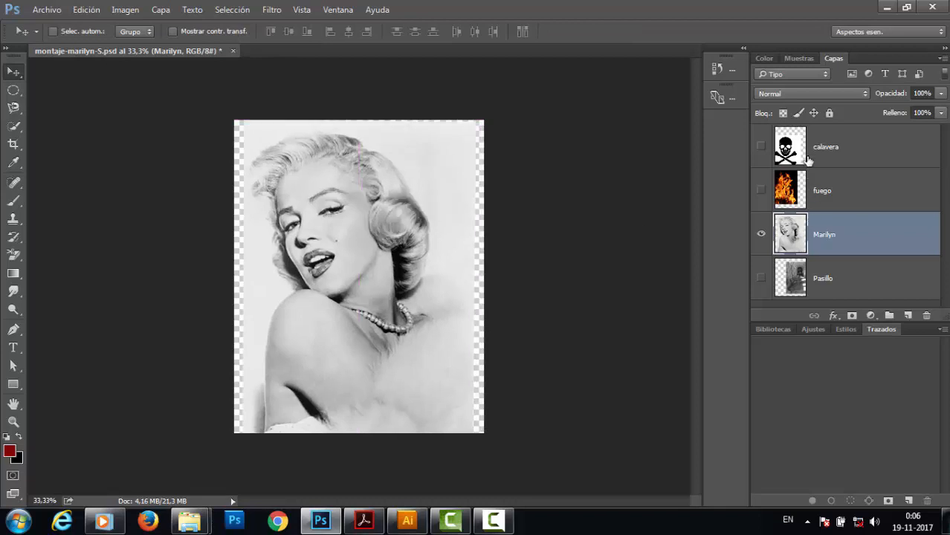
# Show the calavera layer and make it the active layer.
pyautogui.click(762, 147)
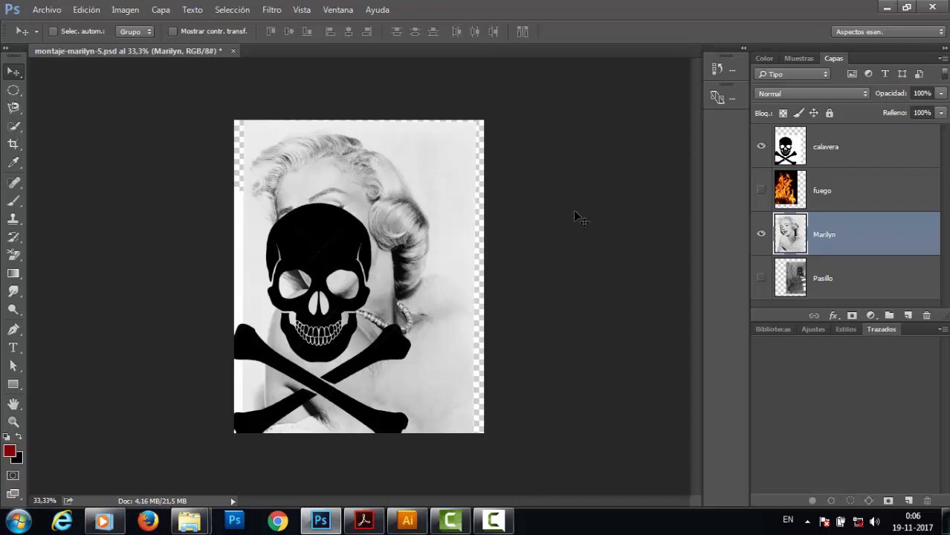
pyautogui.hotkey('ctrl', 't')
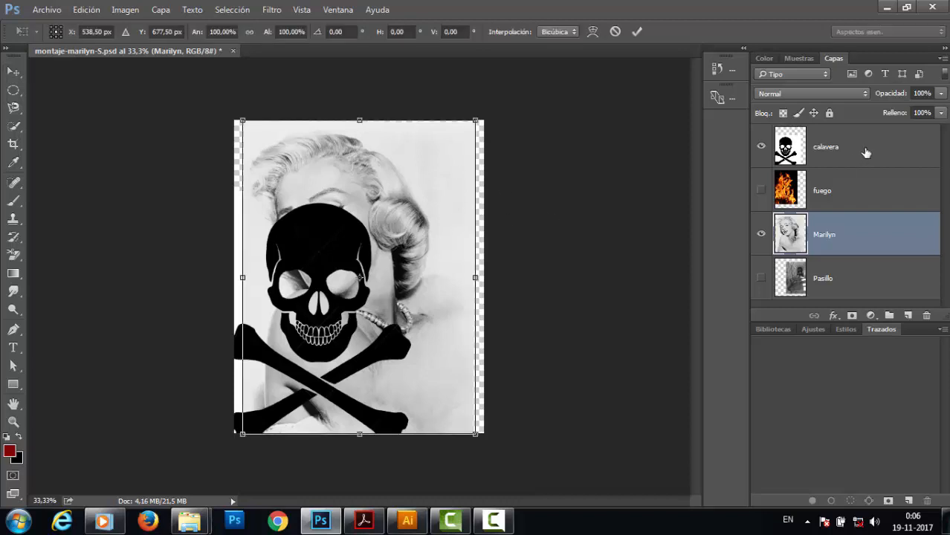
pyautogui.press('Return')
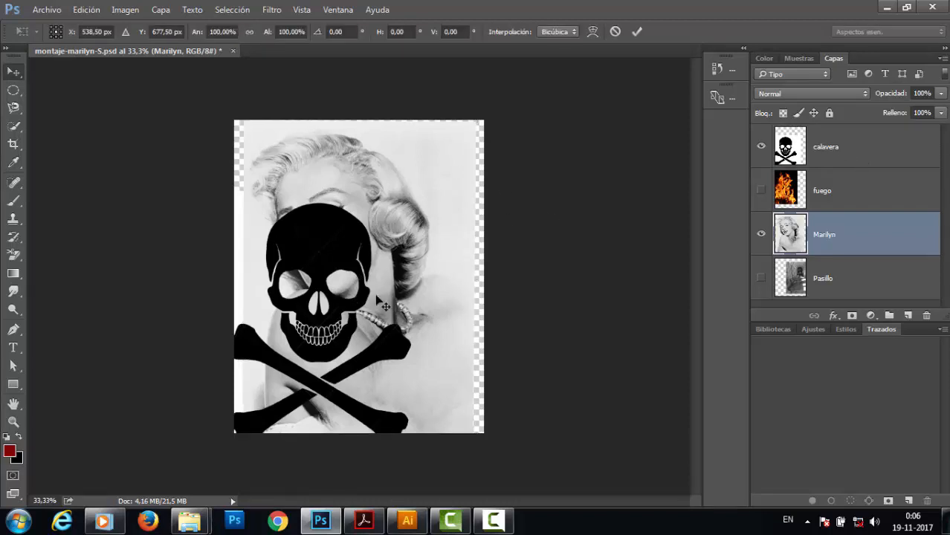
pyautogui.click(840, 151)
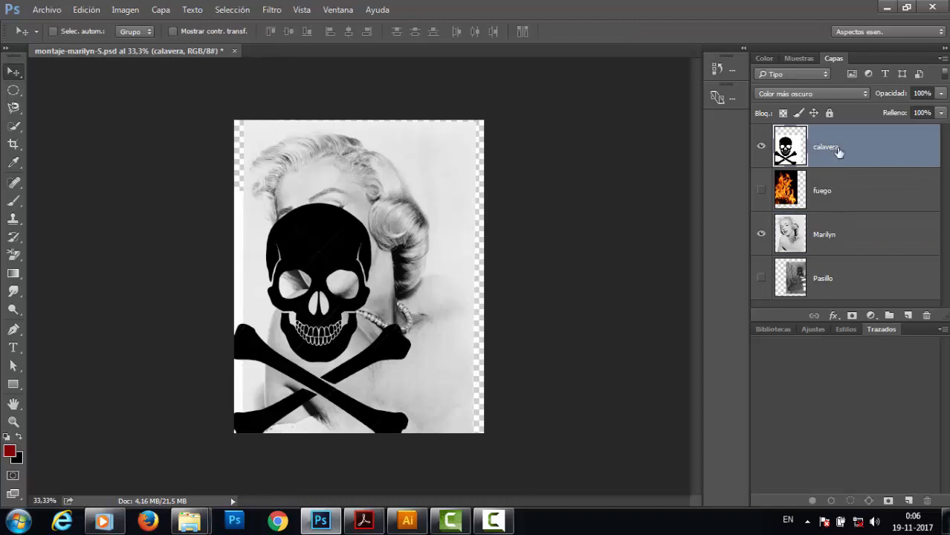
# Scale the skull to about 30%, rotate it about -25° and place it on Marilyn's shoulder.
pyautogui.hotkey('ctrl', 't')
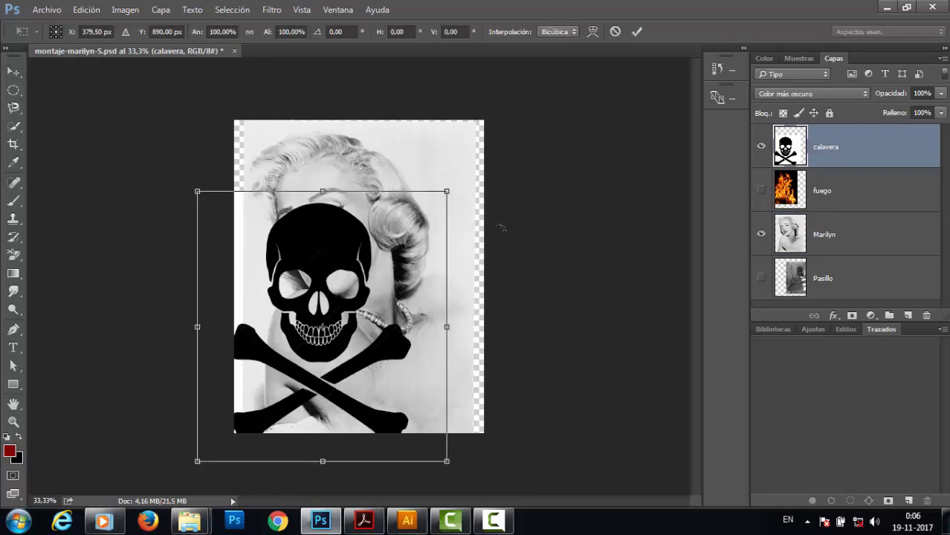
pyautogui.moveTo(446, 191); pyautogui.dragTo(359, 286)
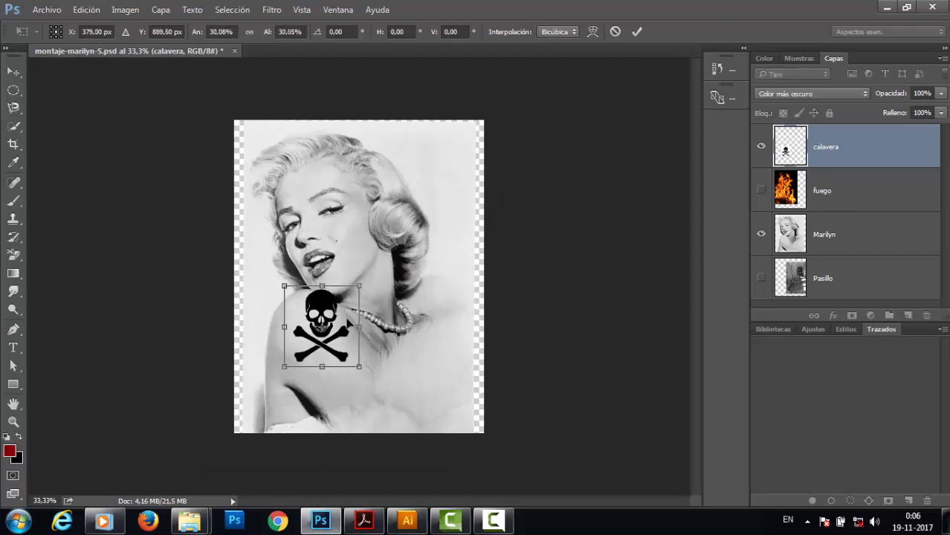
pyautogui.moveTo(348, 322); pyautogui.dragTo(347, 337)
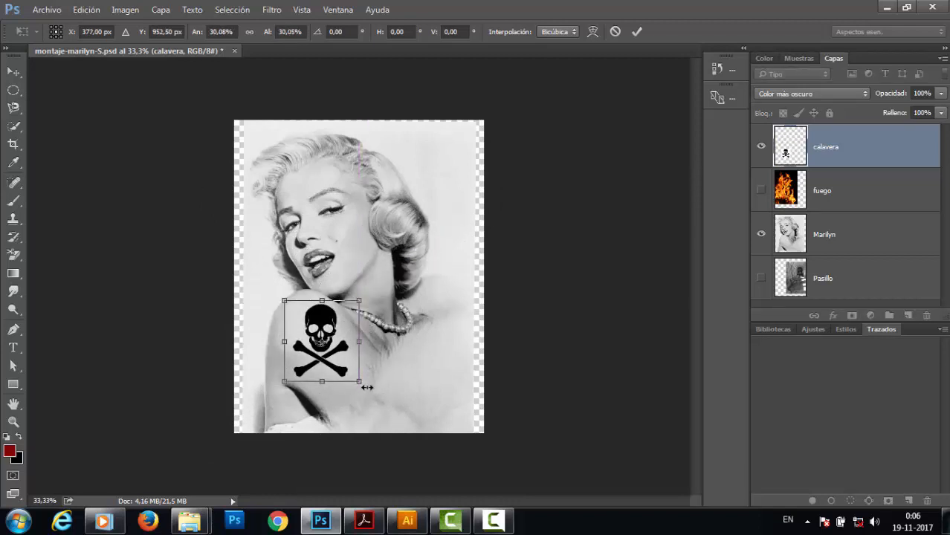
pyautogui.moveTo(370, 391); pyautogui.dragTo(386, 366)
pyautogui.moveTo(319, 340); pyautogui.dragTo(310, 319)
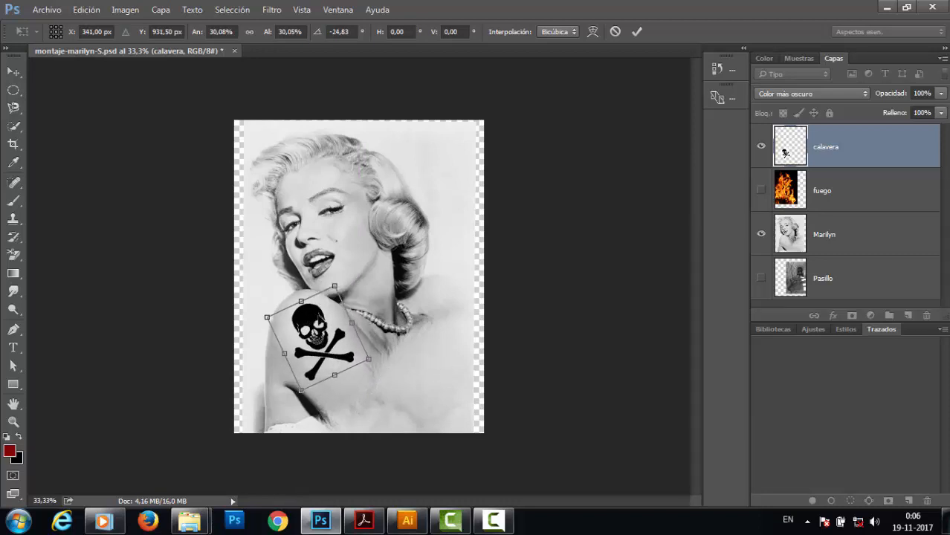
pyautogui.press('Return')
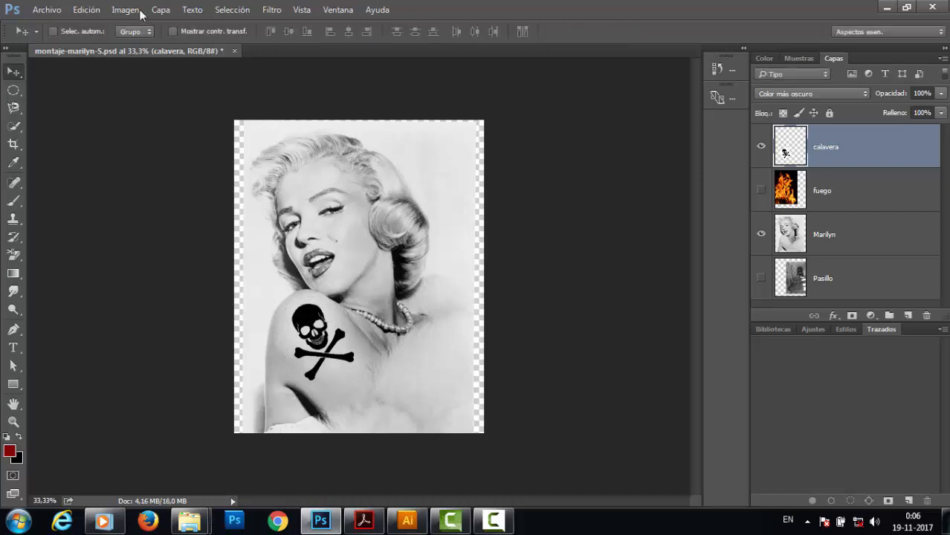
# Warp the skull so it bends and wraps around the curve of Marilyn's shoulder, then apply the warp.
pyautogui.click(87, 9)
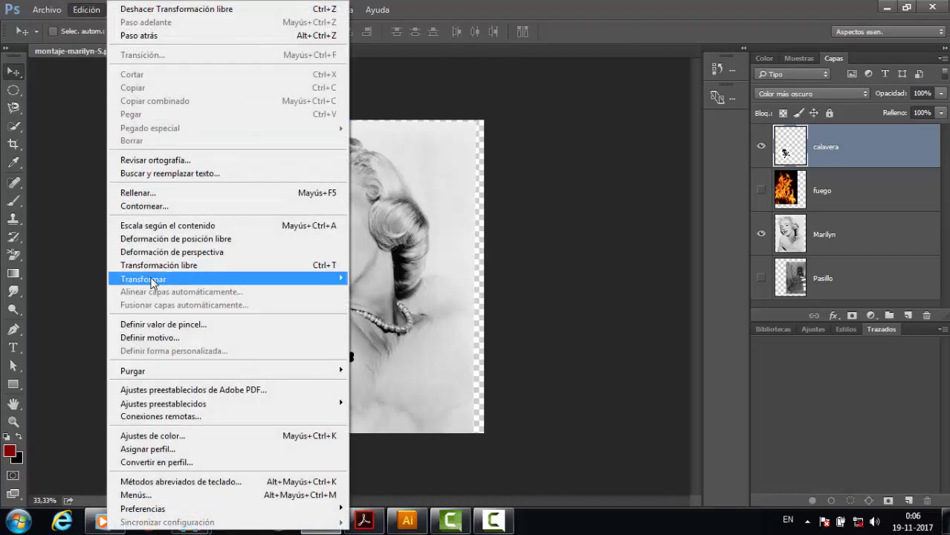
pyautogui.moveTo(152, 281)
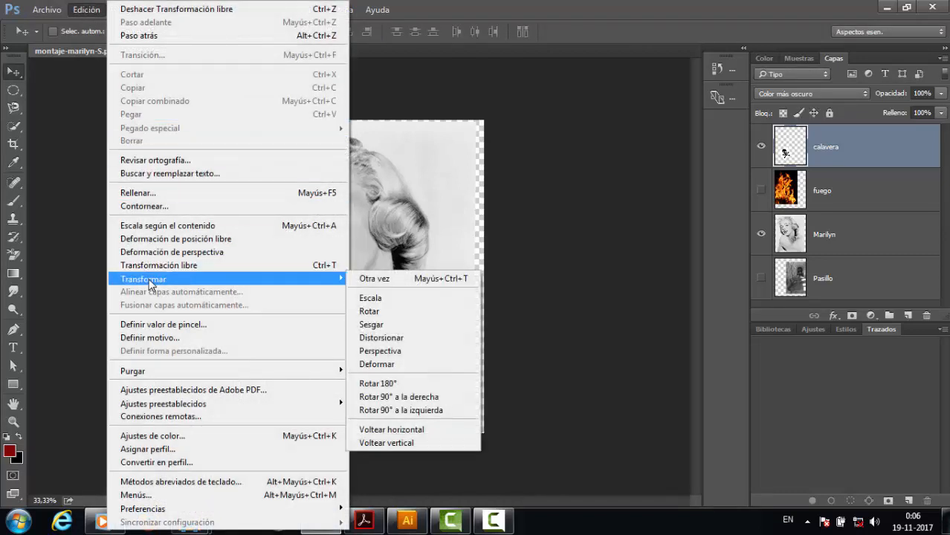
pyautogui.click(377, 364)
pyautogui.hotkey('ctrl', '+')
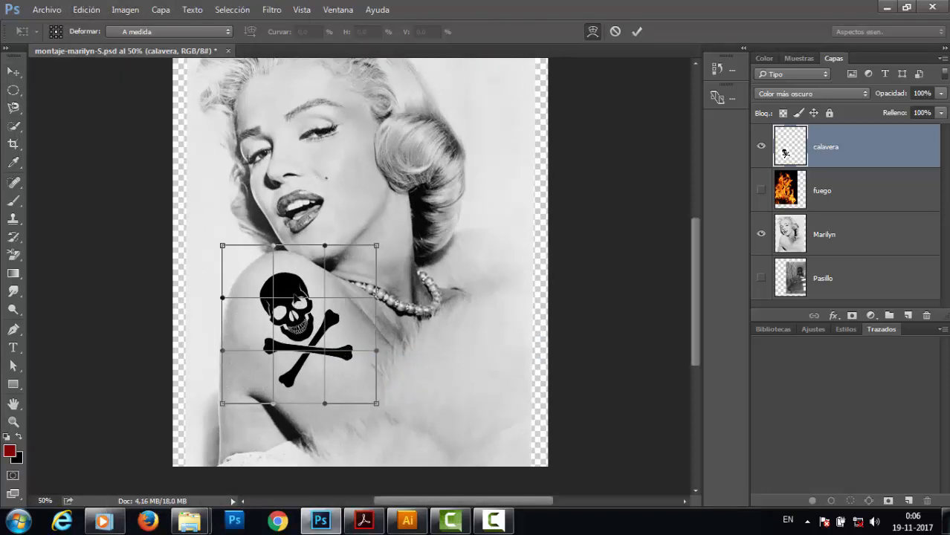
pyautogui.moveTo(296, 299); pyautogui.dragTo(290, 285)
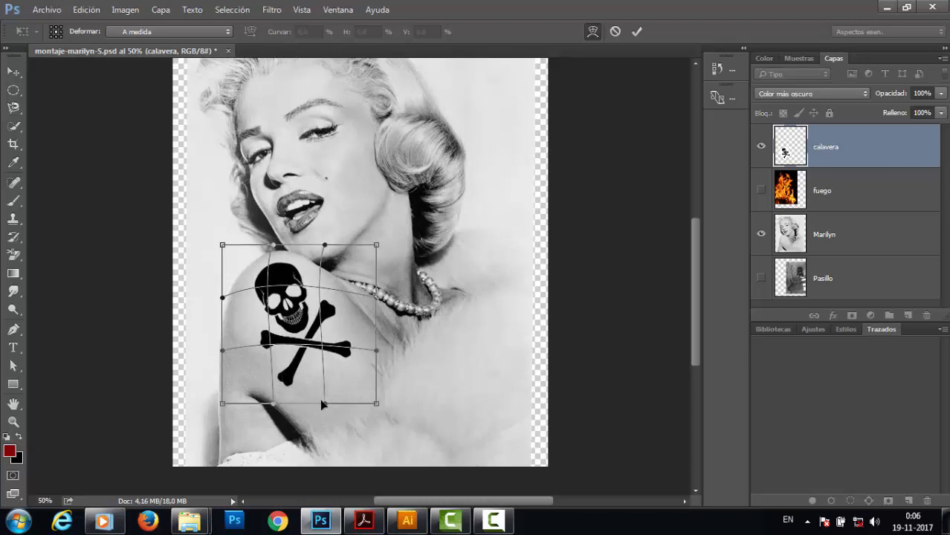
pyautogui.moveTo(325, 408); pyautogui.dragTo(319, 372)
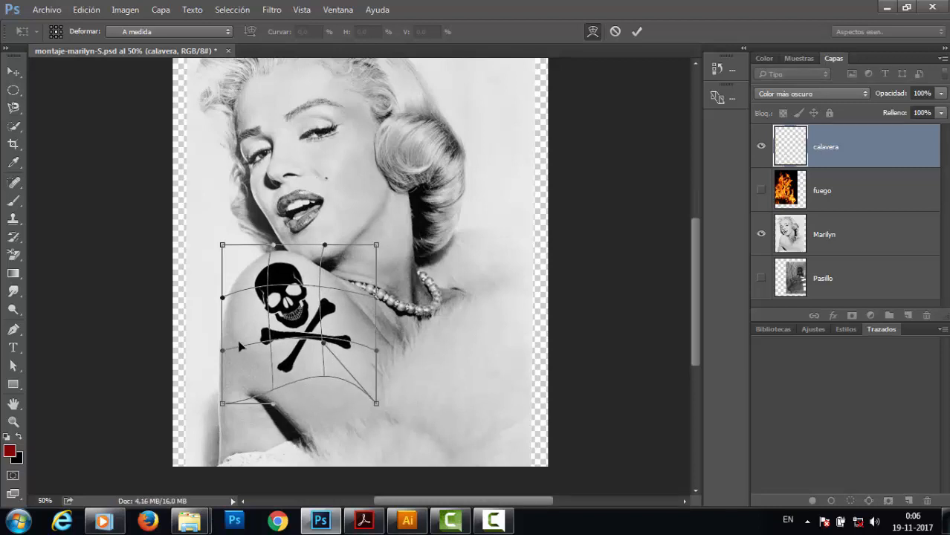
pyautogui.moveTo(223, 351); pyautogui.dragTo(229, 389)
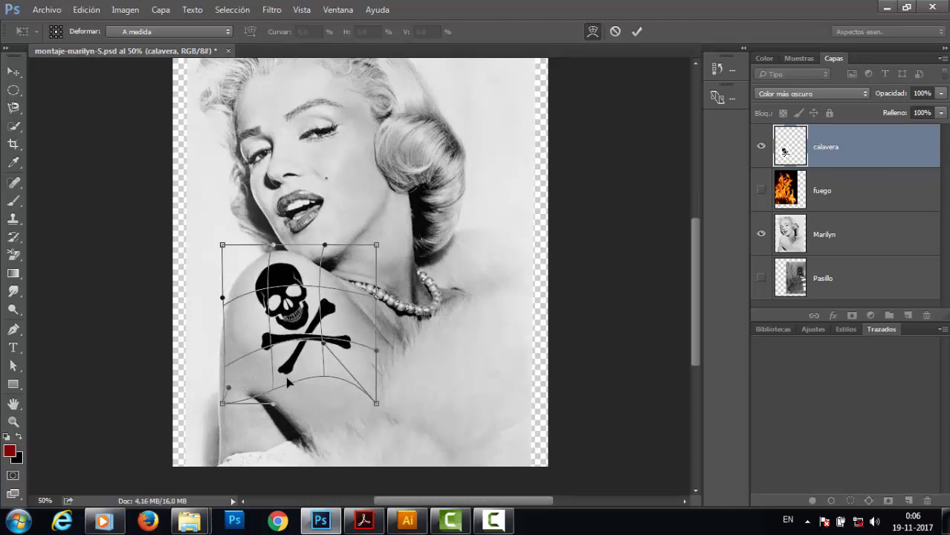
pyautogui.moveTo(377, 352); pyautogui.dragTo(381, 353)
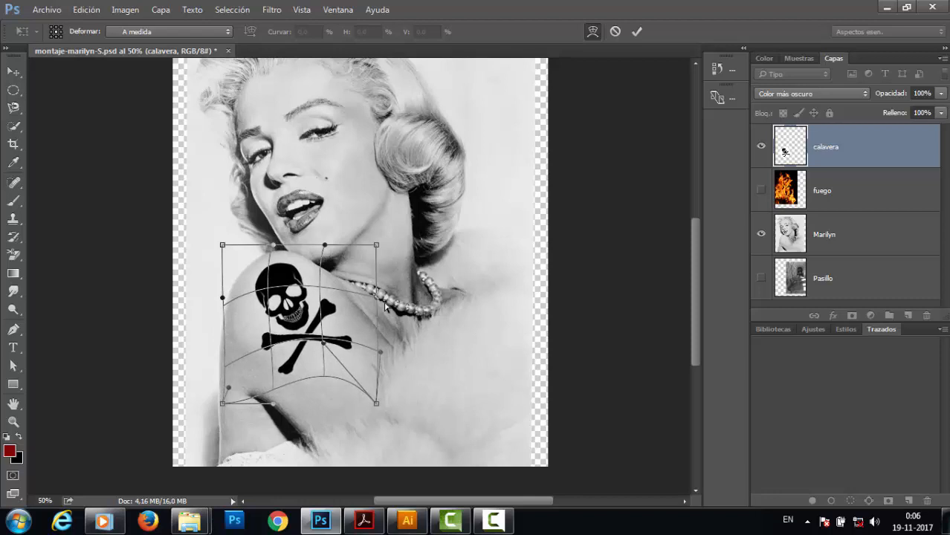
pyautogui.moveTo(380, 303); pyautogui.dragTo(365, 321)
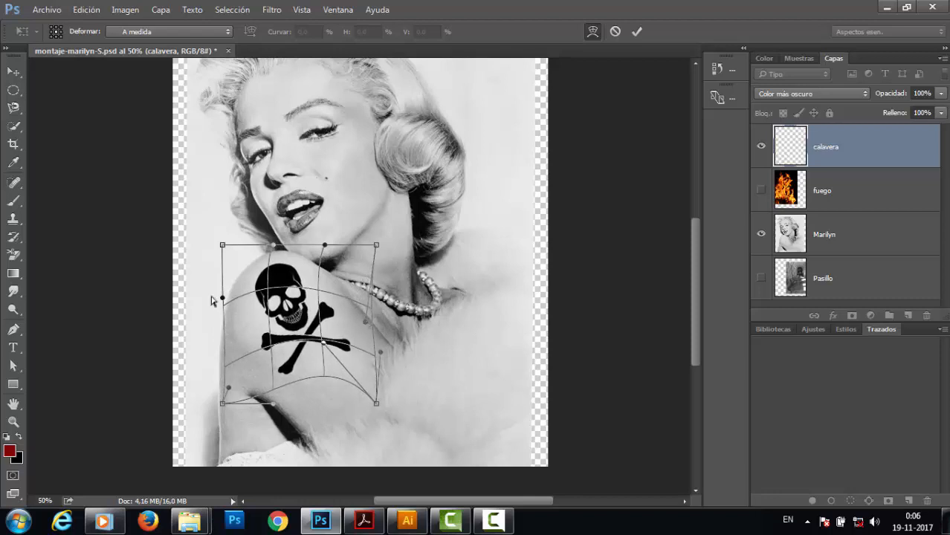
pyautogui.moveTo(231, 305); pyautogui.dragTo(237, 317)
pyautogui.moveTo(288, 291); pyautogui.dragTo(289, 280)
pyautogui.moveTo(250, 359); pyautogui.dragTo(263, 390)
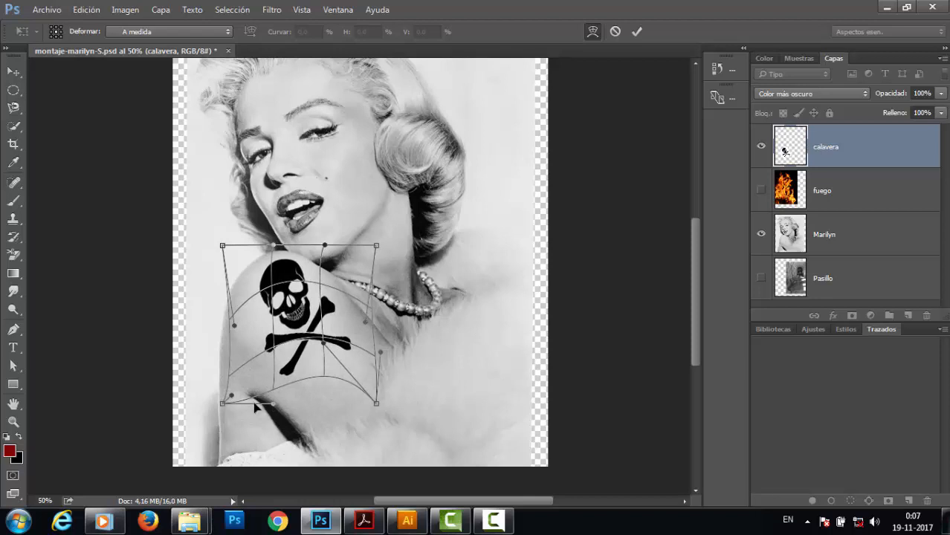
pyautogui.moveTo(226, 409); pyautogui.dragTo(282, 416)
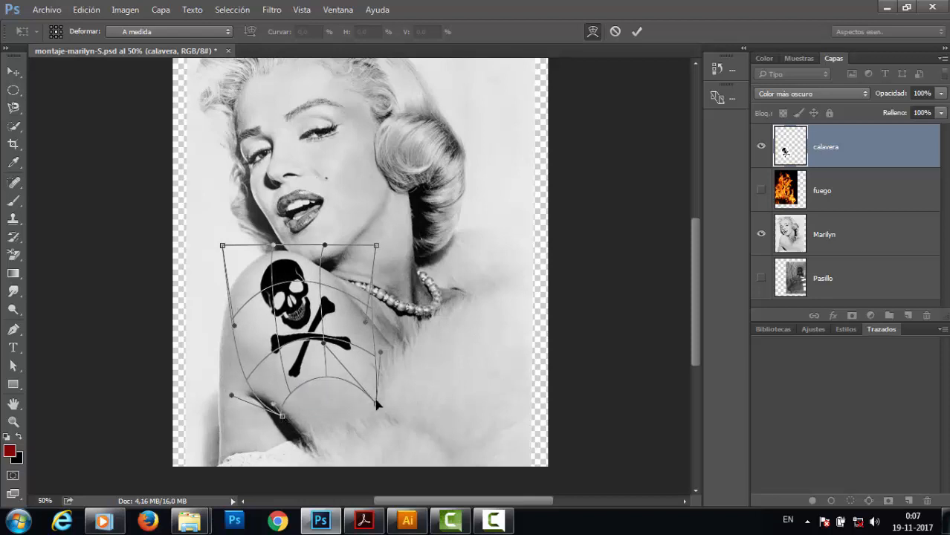
pyautogui.moveTo(377, 405); pyautogui.dragTo(366, 408)
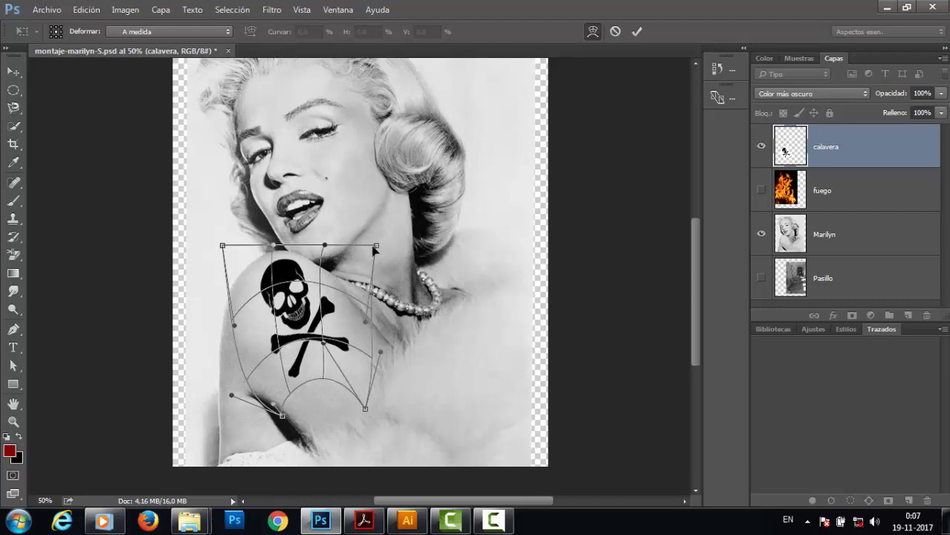
pyautogui.moveTo(377, 245); pyautogui.dragTo(352, 245)
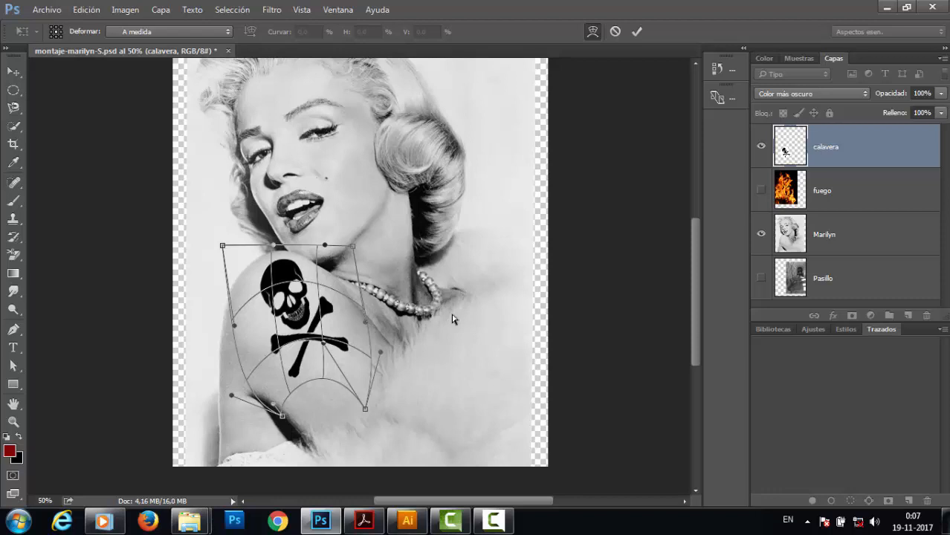
pyautogui.press('Return')
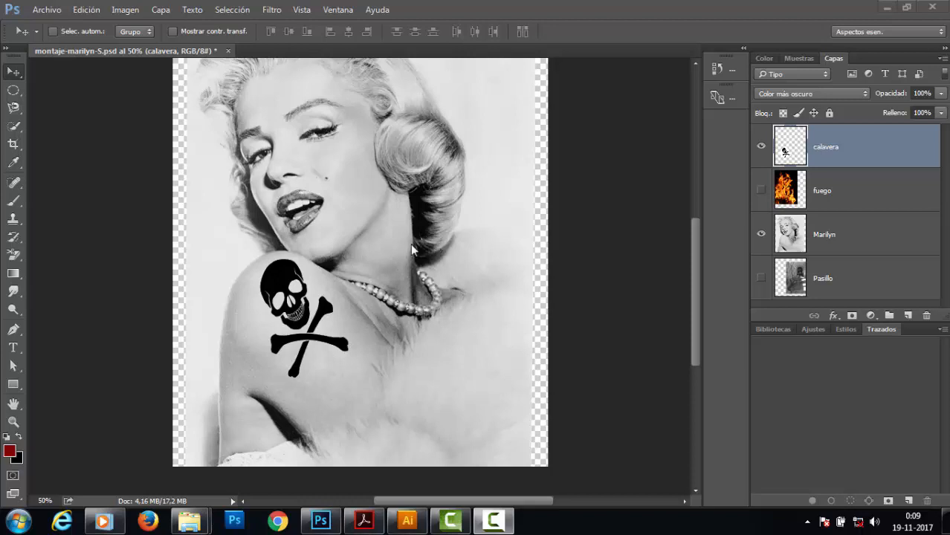
# Open the fish_PNG10536 image from the Desktop.
pyautogui.click(45, 10)
pyautogui.click(46, 36)
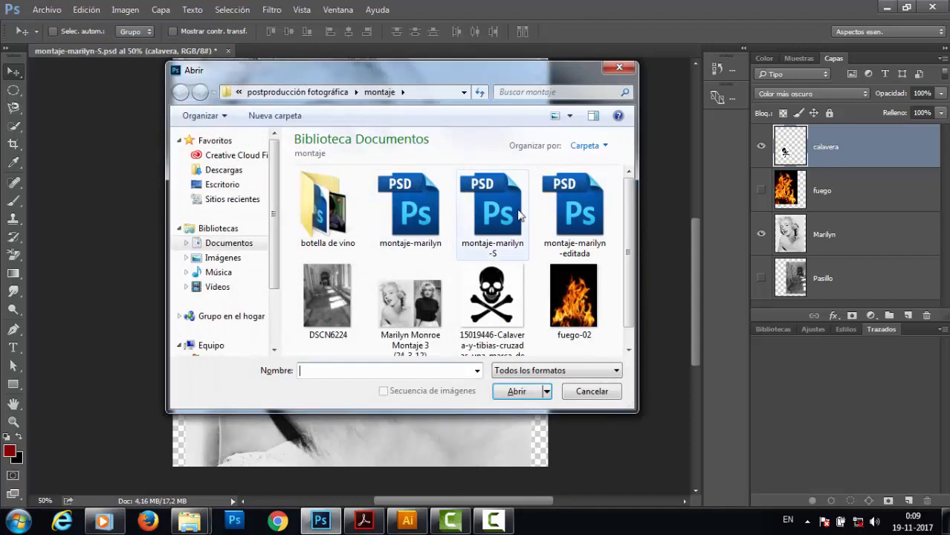
pyautogui.click(215, 187)
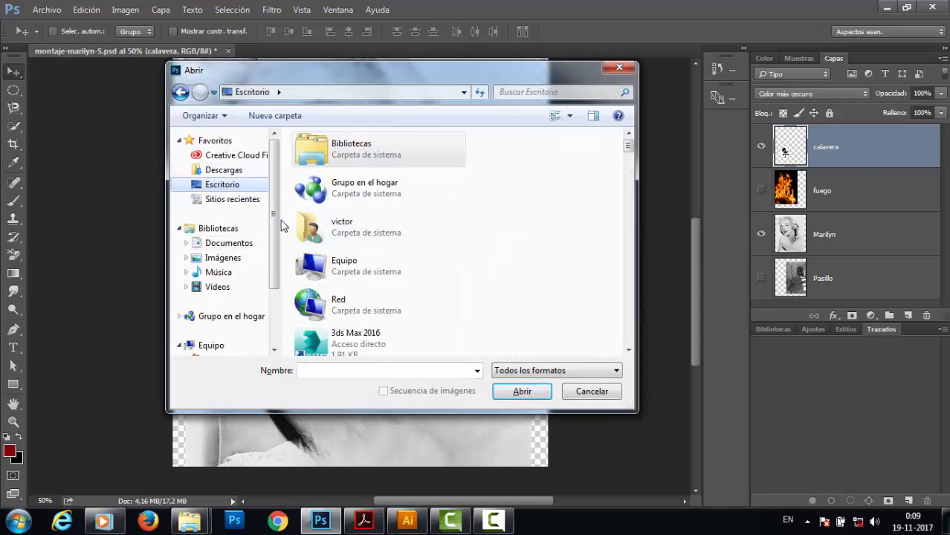
pyautogui.moveTo(272, 226); pyautogui.dragTo(270, 295)
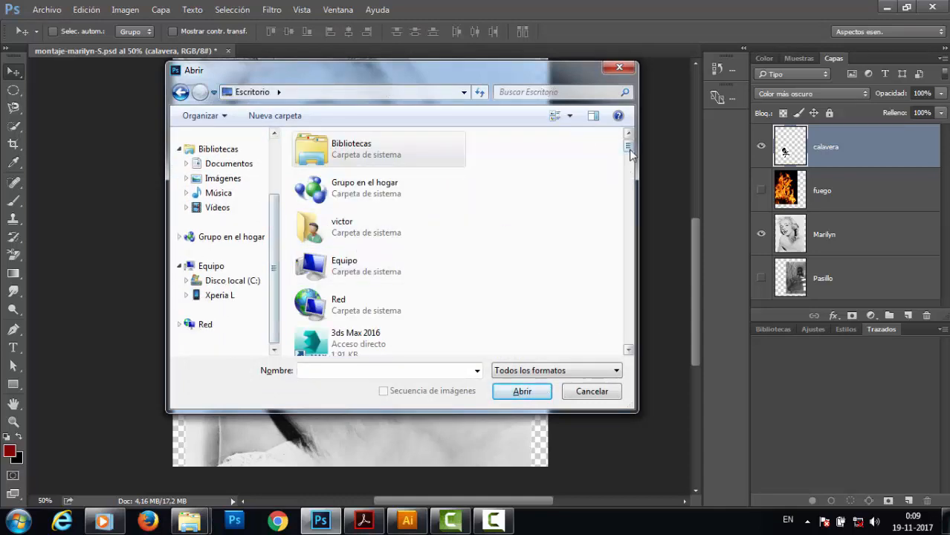
pyautogui.moveTo(628, 147); pyautogui.dragTo(627, 279)
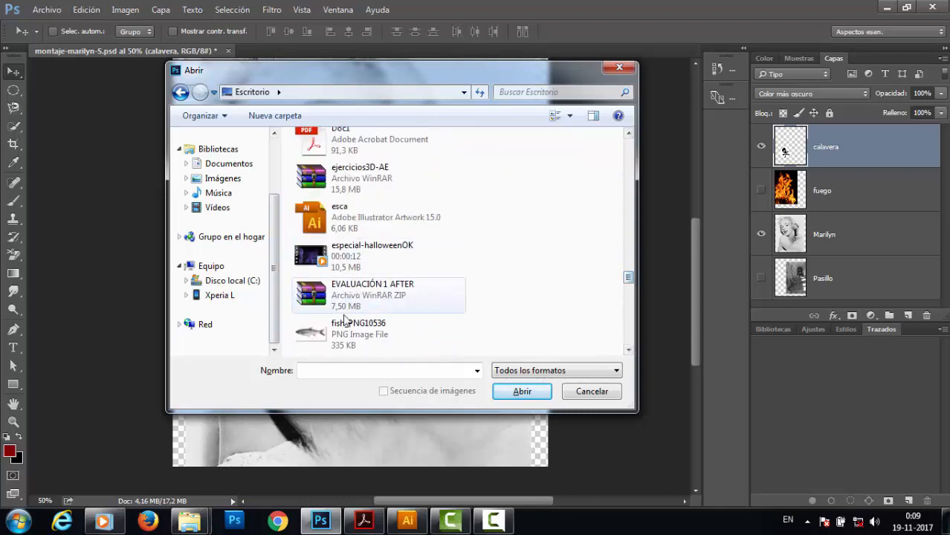
pyautogui.click(362, 335)
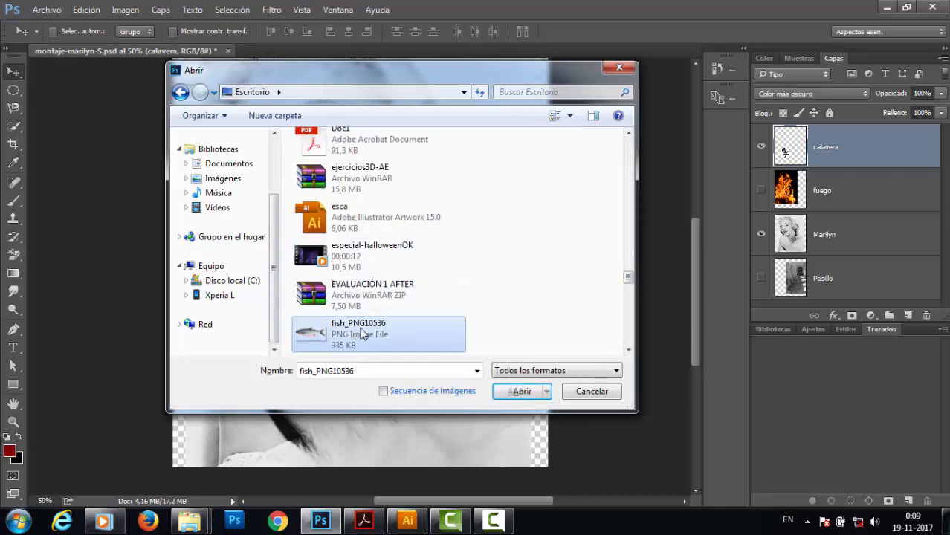
pyautogui.click(516, 391)
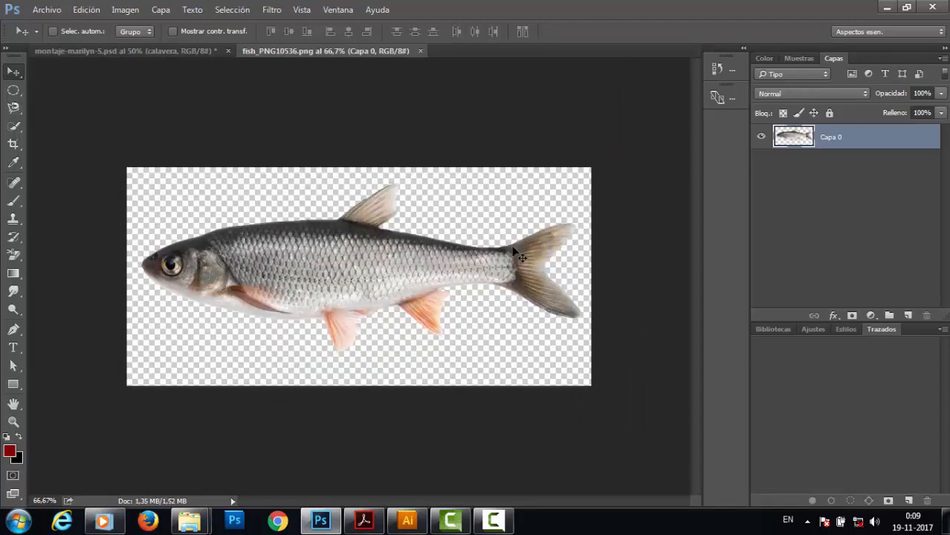
# Select the whole fish image, paste it into the montage document as a new layer and move it slightly up.
pyautogui.press('ctrl')
pyautogui.hotkey('ctrl', 'a')
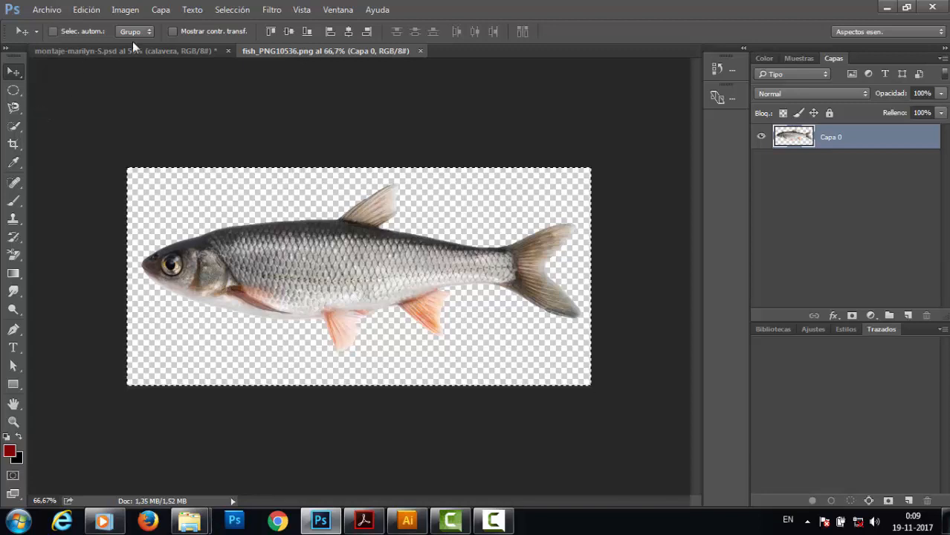
pyautogui.click(196, 52)
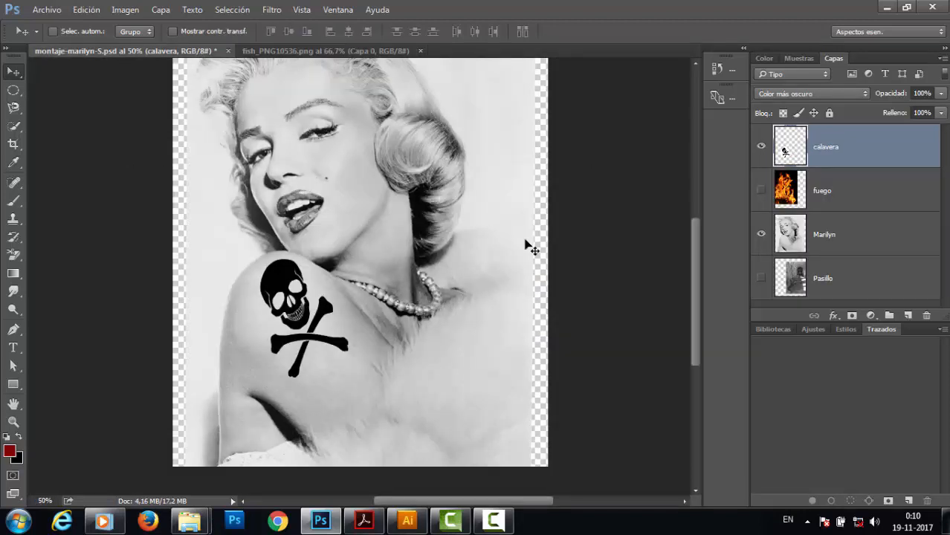
pyautogui.press('ctrl')
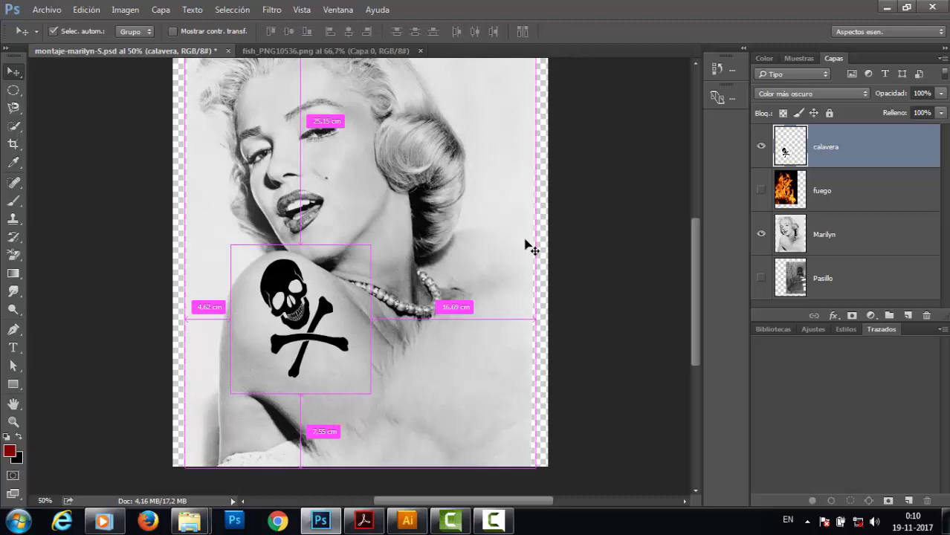
pyautogui.hotkey('ctrl', 'v')
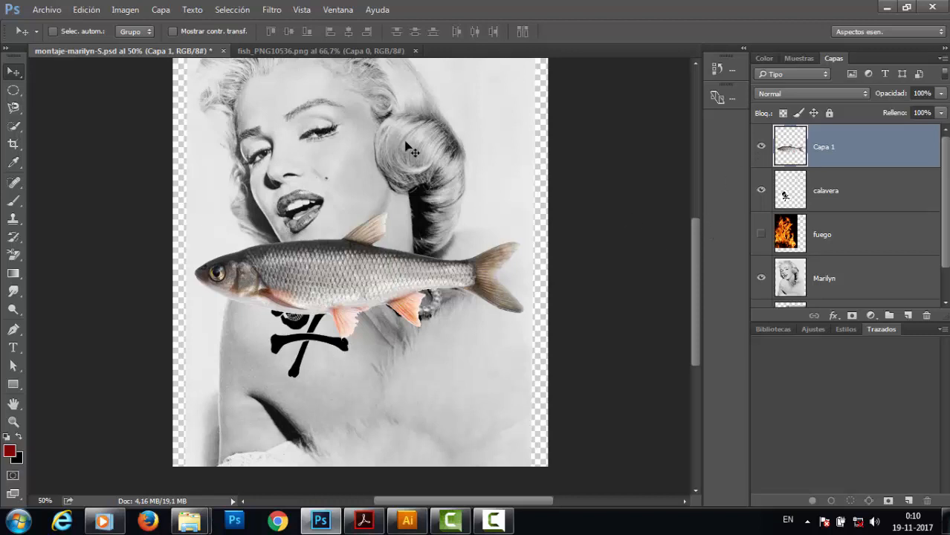
pyautogui.moveTo(355, 280); pyautogui.dragTo(373, 243)
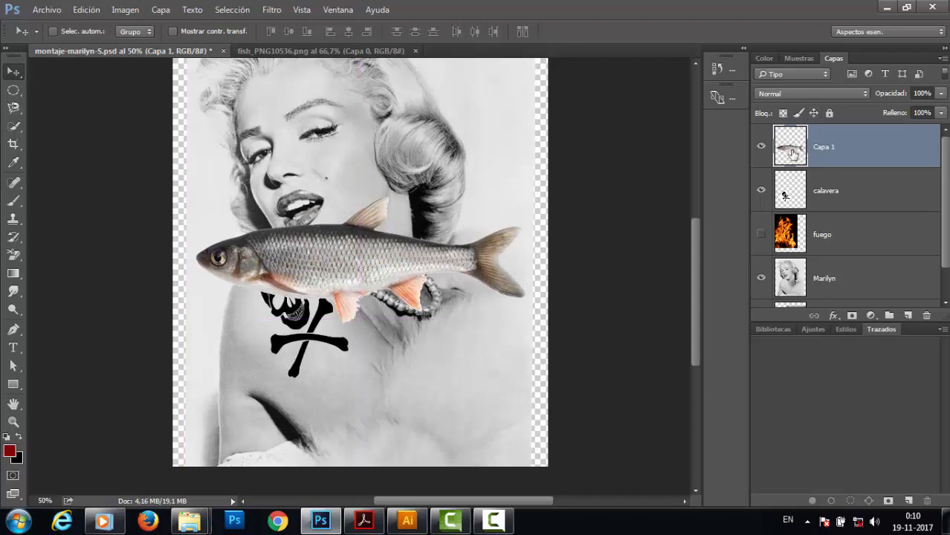
pyautogui.moveTo(389, 268); pyautogui.dragTo(387, 246)
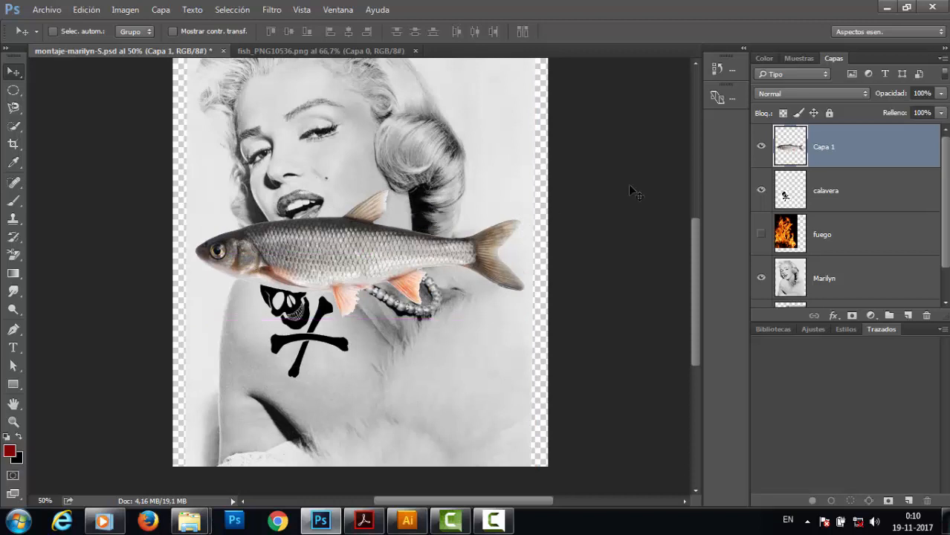
# Isolate the fish layer so it is the only visible layer.
pyautogui.keyDown('alt'); pyautogui.click(762, 147); pyautogui.keyUp('alt')
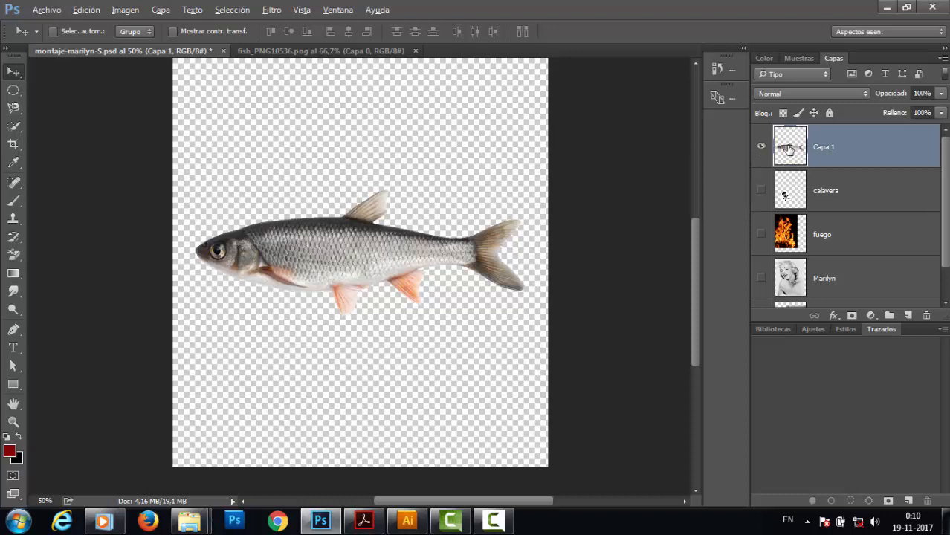
pyautogui.press('alt')
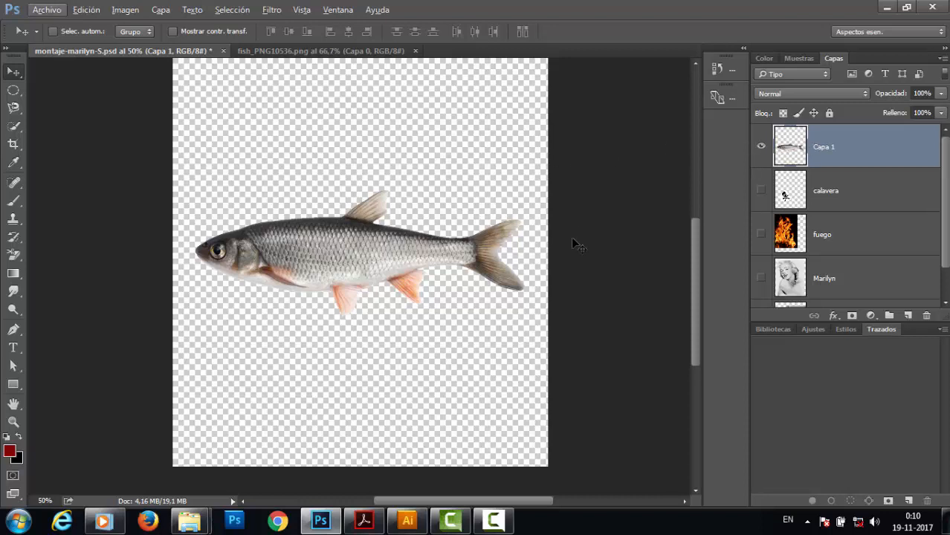
# Start Puppet Warp on the fish layer and toggle its mesh display off and on several times.
pyautogui.click(77, 11)
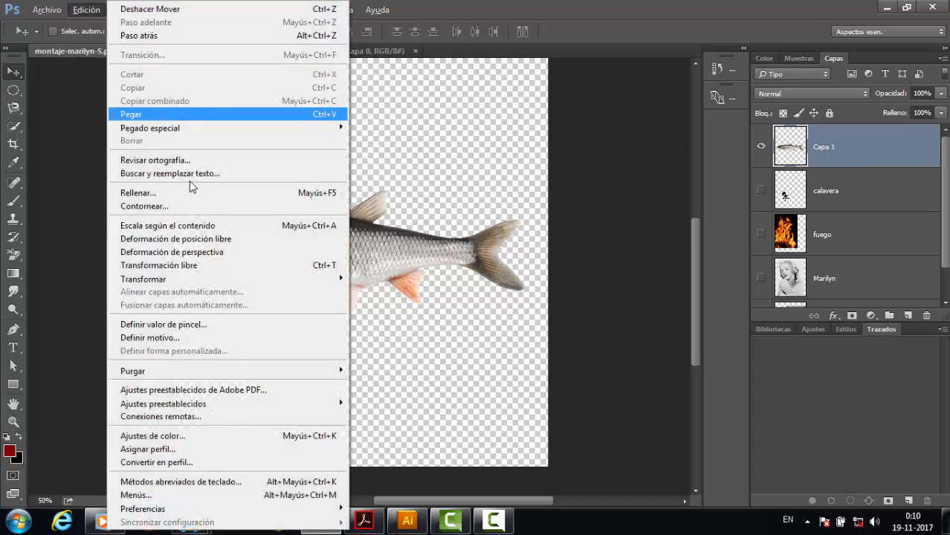
pyautogui.click(188, 239)
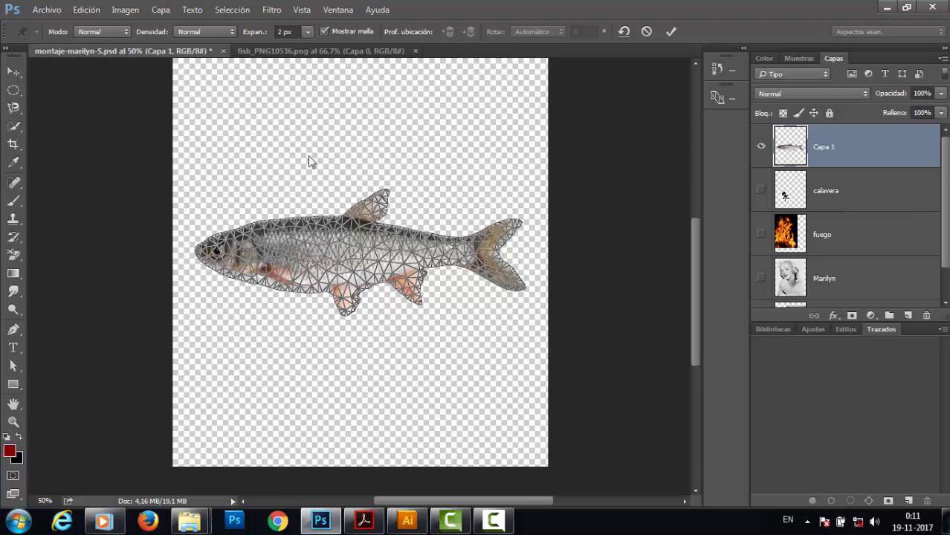
pyautogui.click(323, 32)
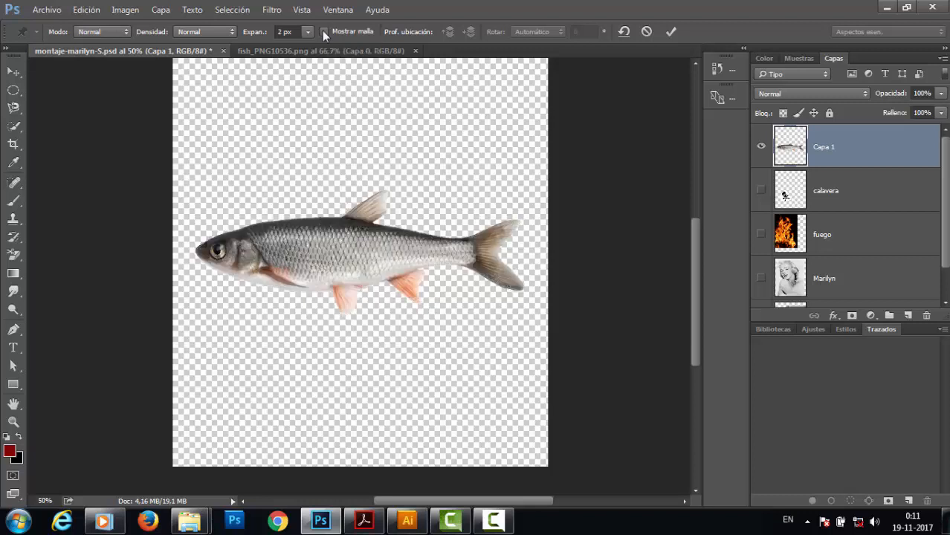
pyautogui.click(324, 32)
pyautogui.click(324, 31)
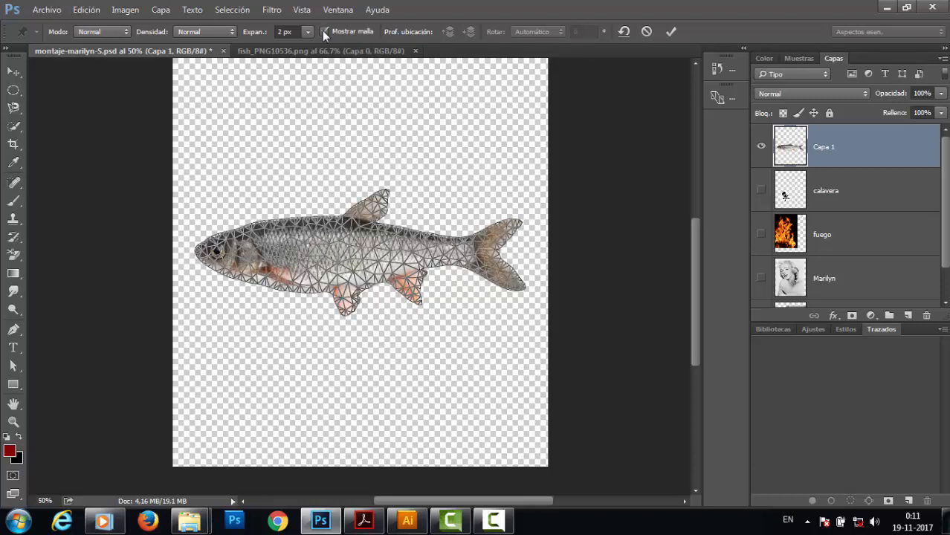
pyautogui.click(323, 31)
pyautogui.click(323, 31)
pyautogui.click(323, 31)
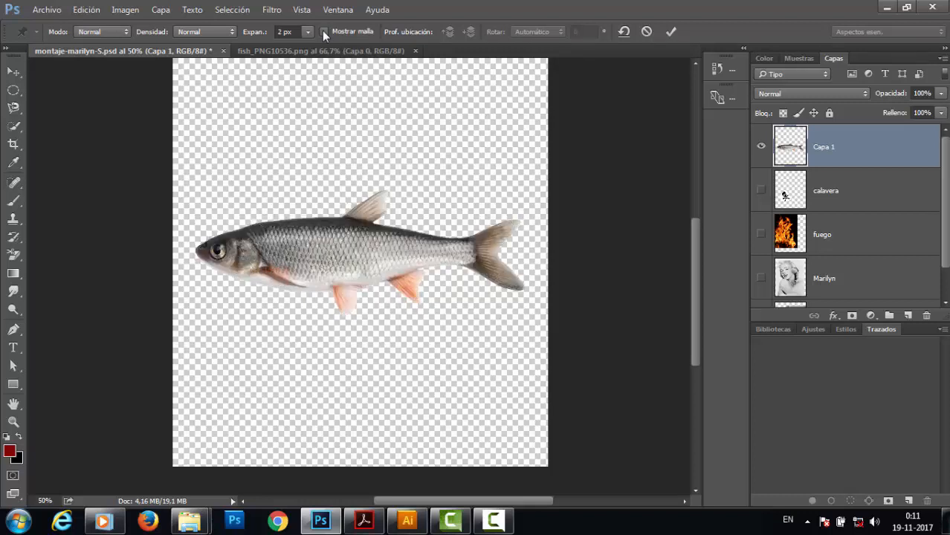
pyautogui.click(323, 31)
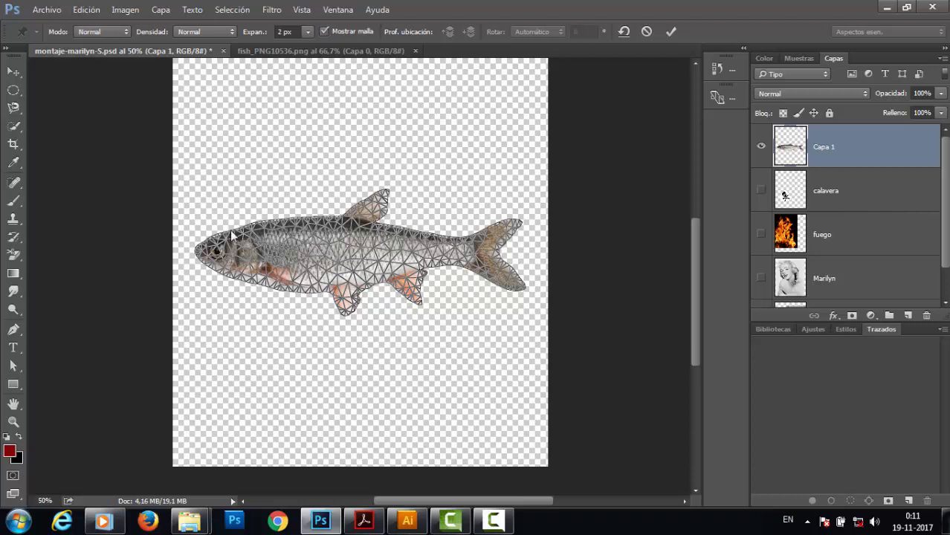
pyautogui.click(86, 10)
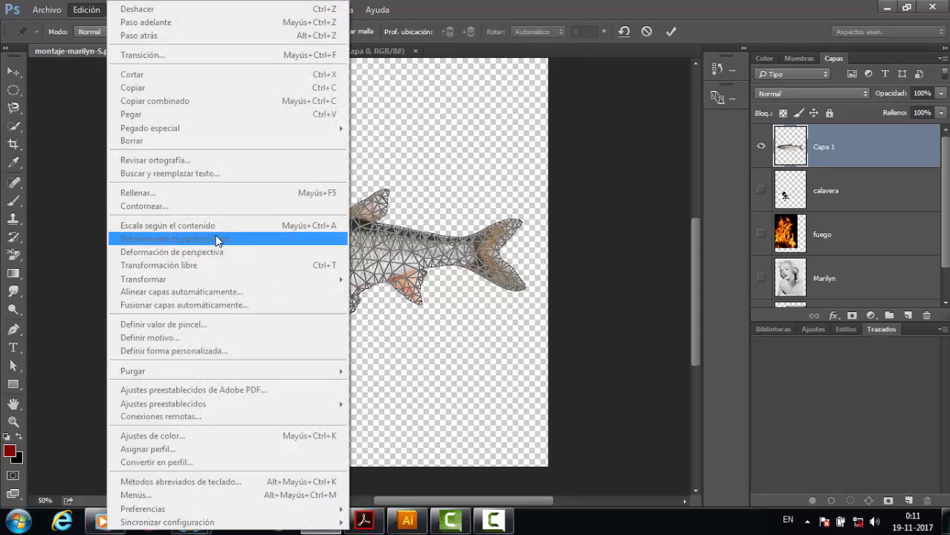
pyautogui.click(421, 146)
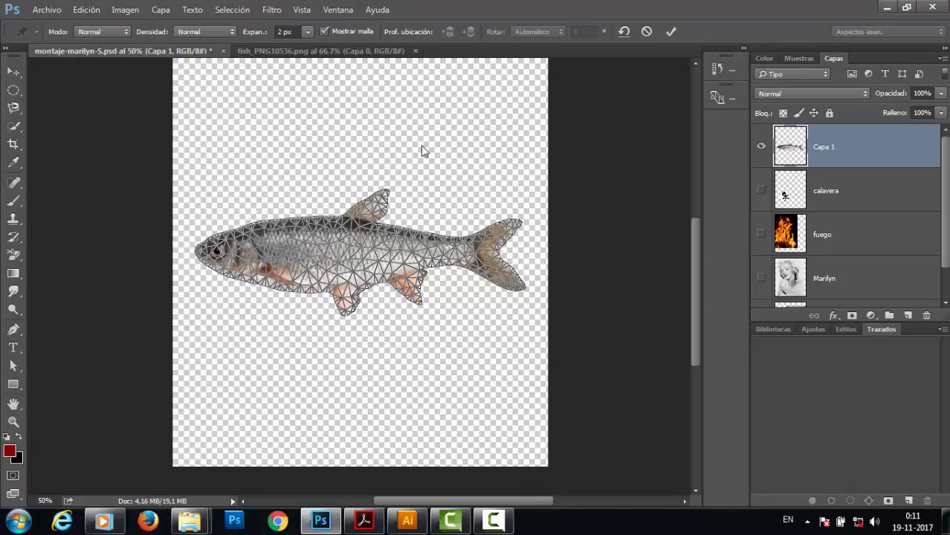
# Place pins on the fish's head, body and tail, removing one extra pin from the middle of the body.
pyautogui.click(216, 252)
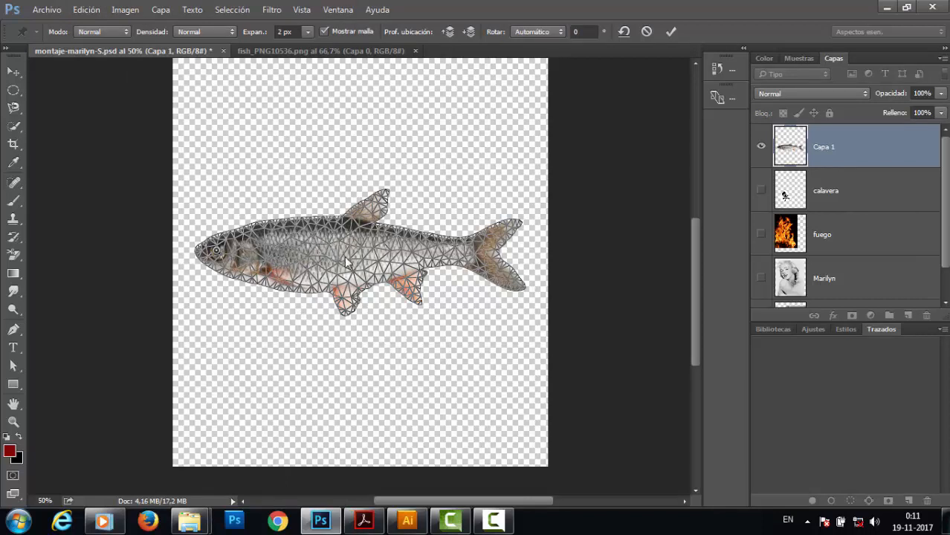
pyautogui.click(316, 254)
pyautogui.click(332, 249)
pyautogui.click(470, 254)
pyautogui.press('alt')
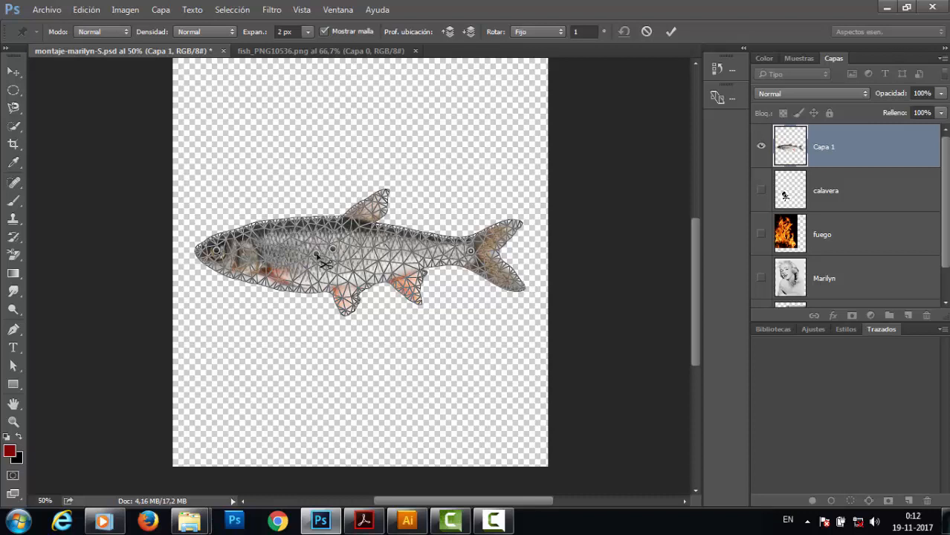
pyautogui.keyDown('alt'); pyautogui.click(320, 259); pyautogui.keyUp('alt')
# Drag the head pin up, the body pin upward and the tail pin down so the fish bends into an arc.
pyautogui.scroll(2, 331, 256)
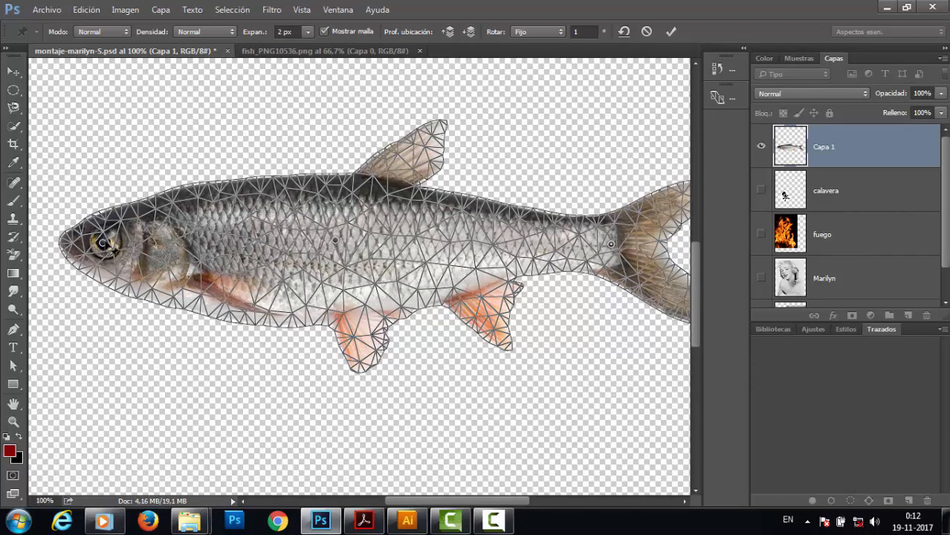
pyautogui.moveTo(103, 243); pyautogui.dragTo(113, 180)
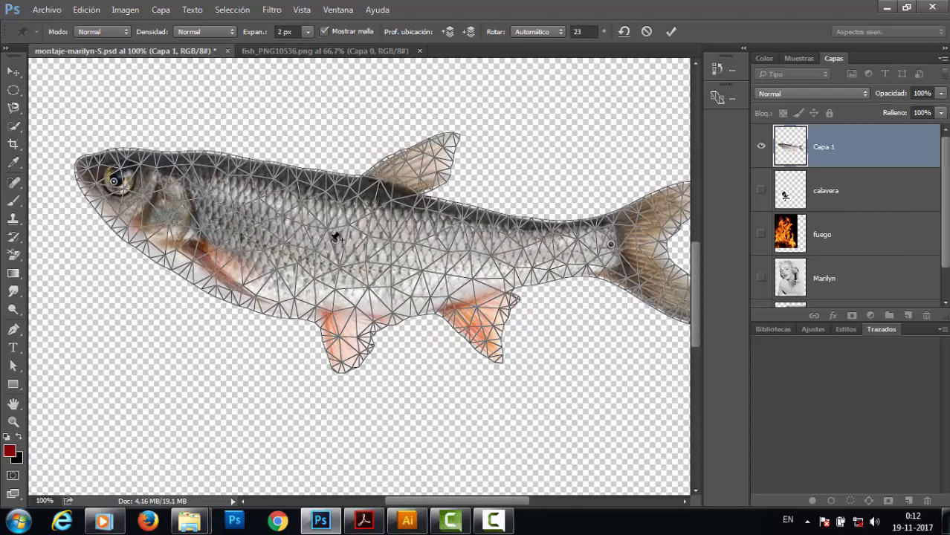
pyautogui.moveTo(322, 269); pyautogui.dragTo(379, 128)
pyautogui.moveTo(611, 248); pyautogui.dragTo(592, 300)
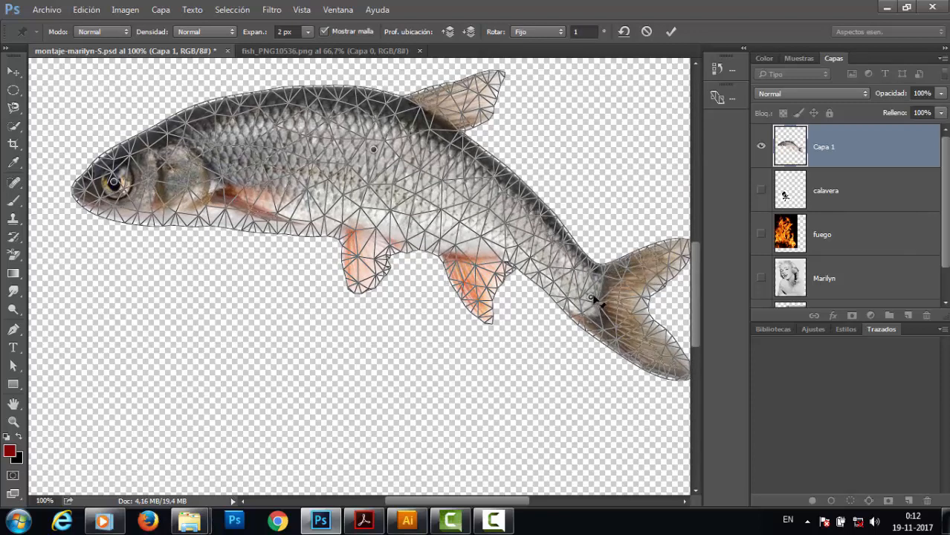
pyautogui.moveTo(593, 300); pyautogui.dragTo(587, 314)
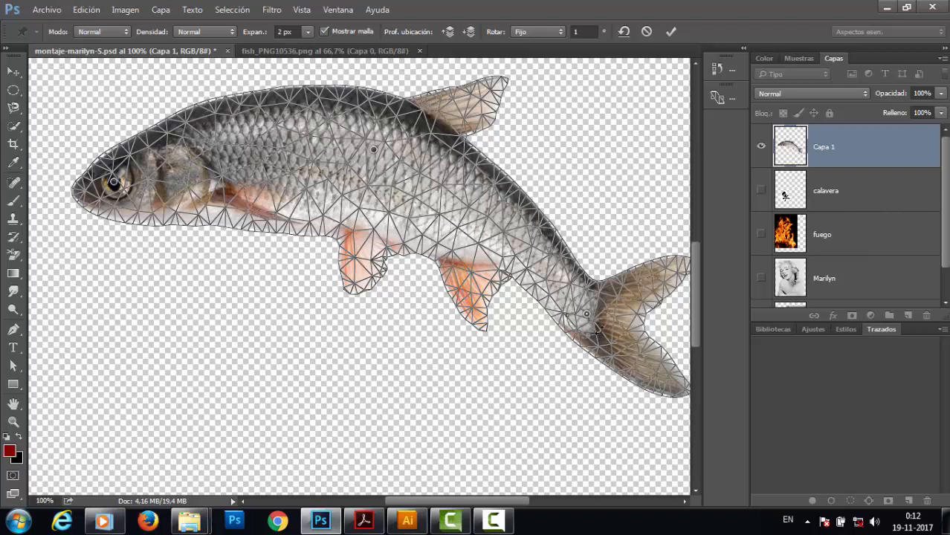
pyautogui.moveTo(598, 332); pyautogui.dragTo(557, 350)
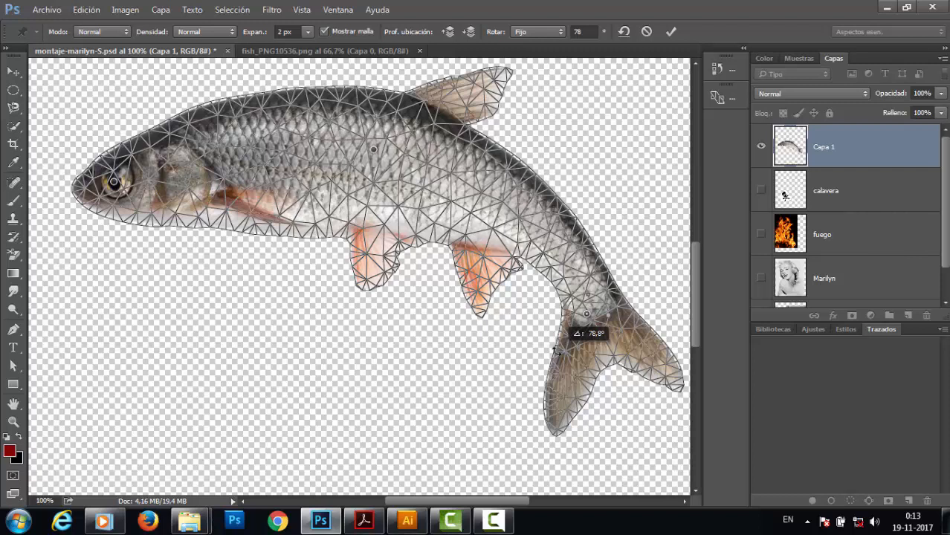
pyautogui.moveTo(557, 349); pyautogui.dragTo(495, 291)
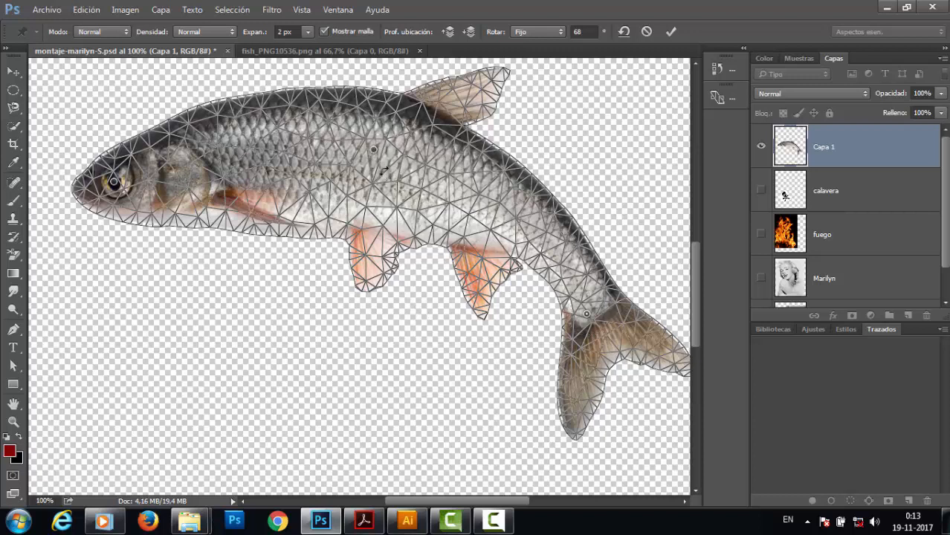
# Refine the fish's curve by rotating the mesh around the body and head pins, then apply the puppet warp.
pyautogui.click(373, 149)
pyautogui.click(375, 151)
pyautogui.moveTo(381, 171); pyautogui.dragTo(379, 171)
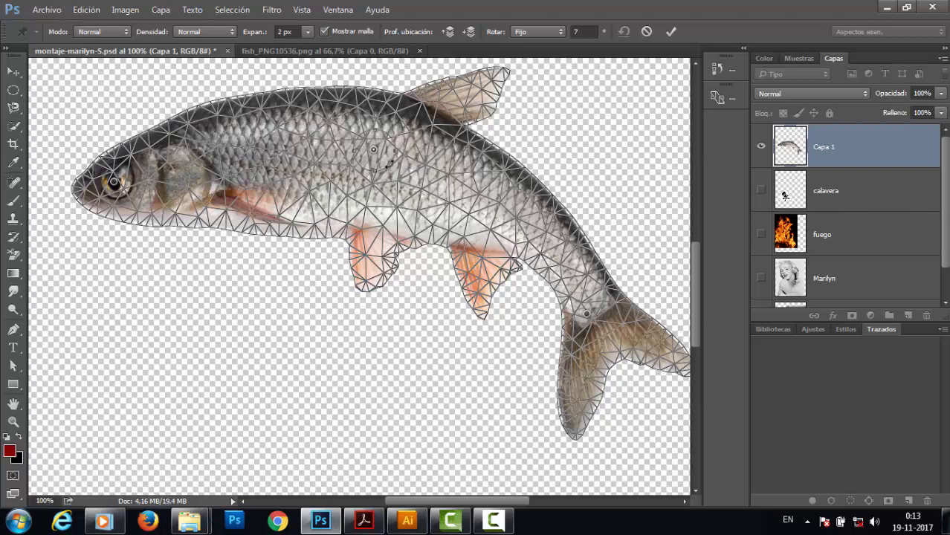
pyautogui.moveTo(388, 164)
pyautogui.mouseDown()
pyautogui.moveTo(369, 169)
pyautogui.moveTo(397, 148)
pyautogui.moveTo(379, 188)
pyautogui.moveTo(398, 154)
pyautogui.moveTo(381, 181)
pyautogui.moveTo(395, 159)
pyautogui.moveTo(401, 173)
pyautogui.moveTo(388, 191)
pyautogui.moveTo(371, 186)
pyautogui.moveTo(399, 162)
pyautogui.mouseUp()
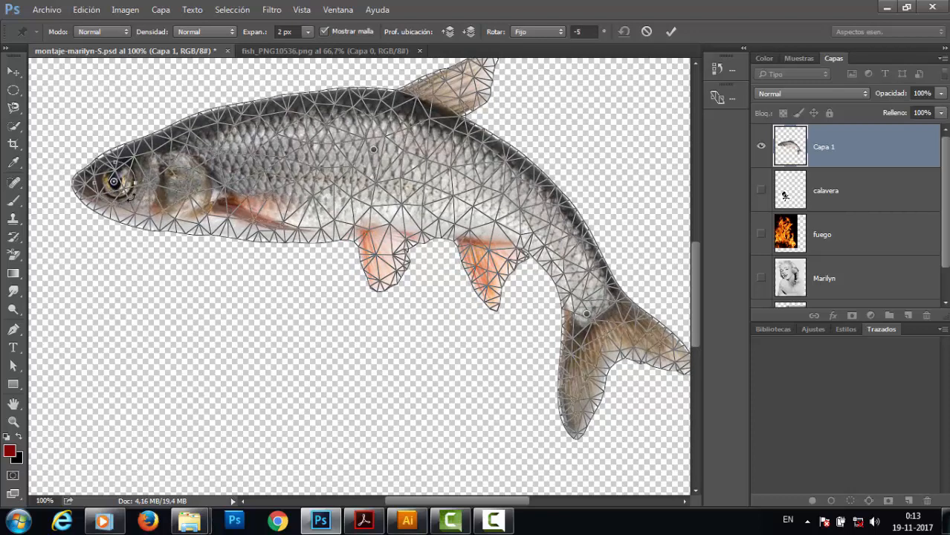
pyautogui.moveTo(134, 192); pyautogui.dragTo(152, 249)
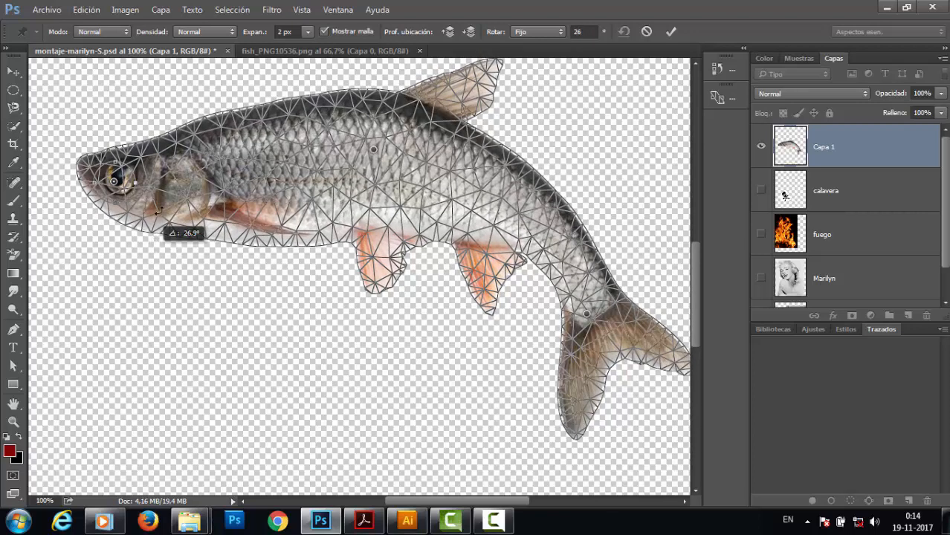
pyautogui.moveTo(158, 210); pyautogui.dragTo(165, 187)
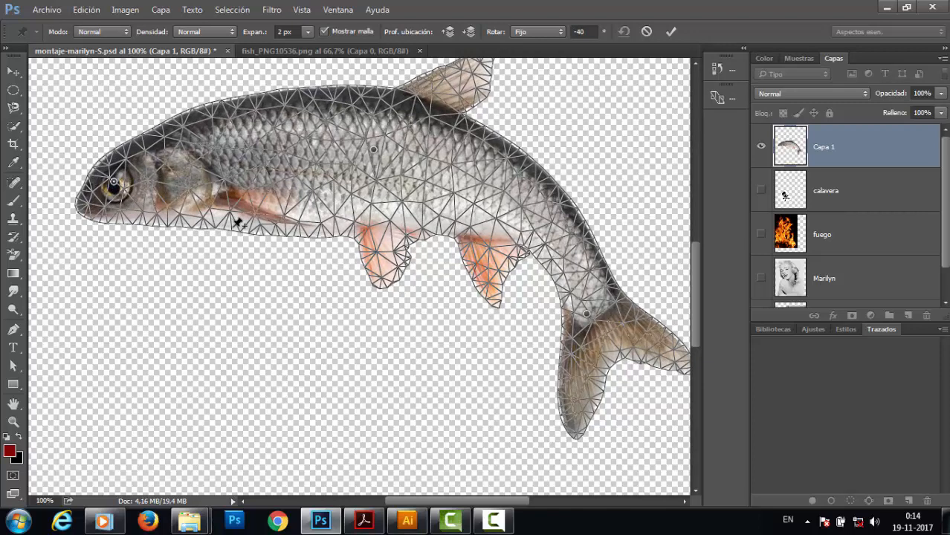
pyautogui.press('Return')
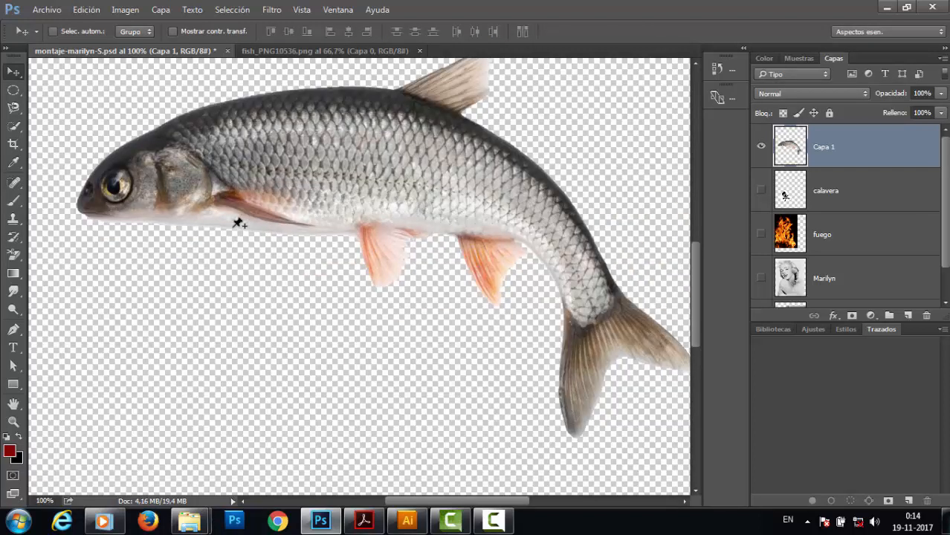
# Hide the fish layer and make the Marilyn, fuego, calavera and Pasillo layers visible again.
pyautogui.keyDown('ctrl'); pyautogui.keyDown('alt'); pyautogui.click(349, 229); pyautogui.keyUp('alt'); pyautogui.keyUp('ctrl')
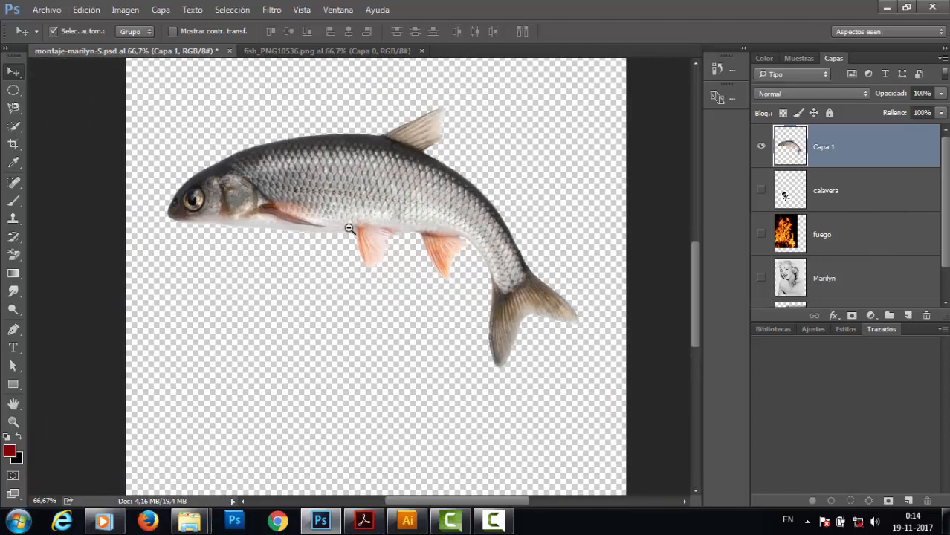
pyautogui.keyDown('ctrl'); pyautogui.keyDown('alt'); pyautogui.click(348, 229); pyautogui.keyUp('alt'); pyautogui.keyUp('ctrl')
pyautogui.moveTo(369, 211); pyautogui.dragTo(341, 239)
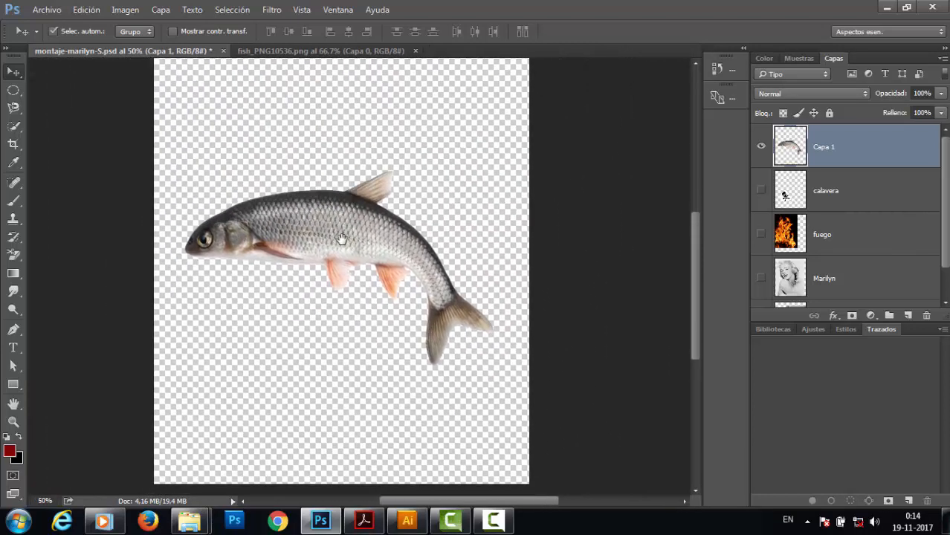
pyautogui.keyDown('ctrl'); pyautogui.click(342, 239); pyautogui.keyUp('ctrl')
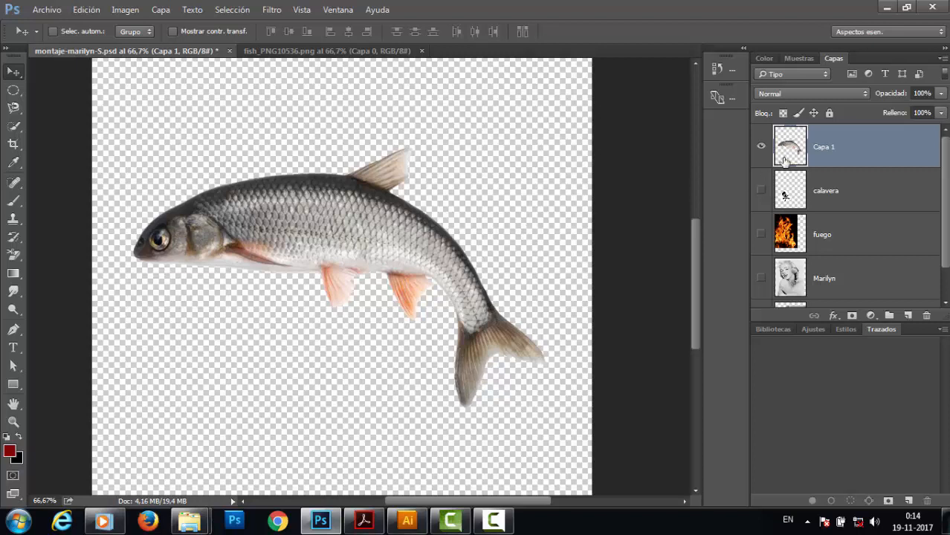
pyautogui.click(761, 147)
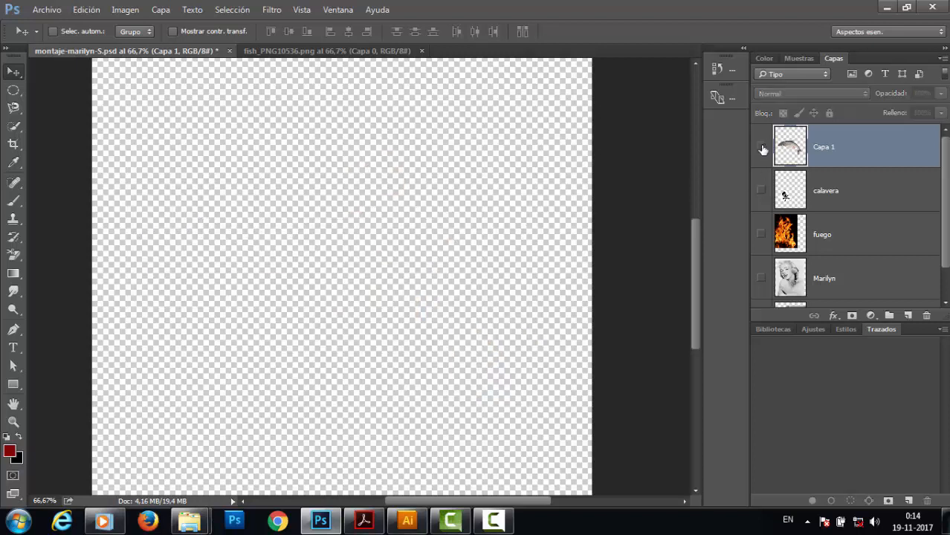
pyautogui.click(761, 279)
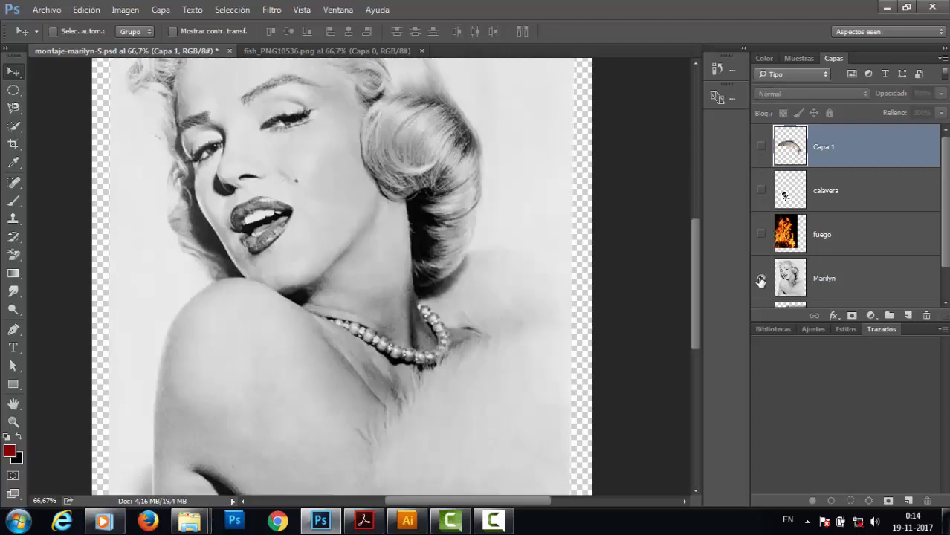
pyautogui.click(761, 235)
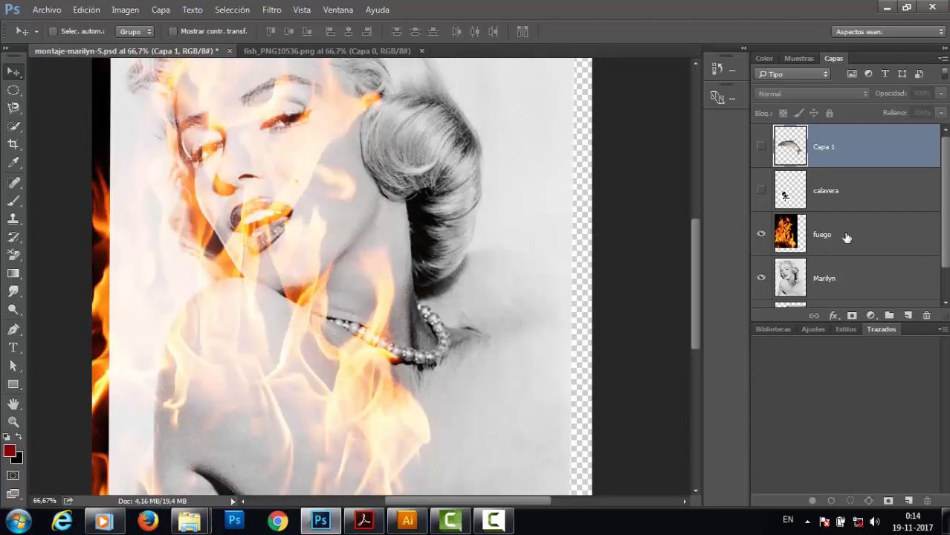
pyautogui.click(842, 237)
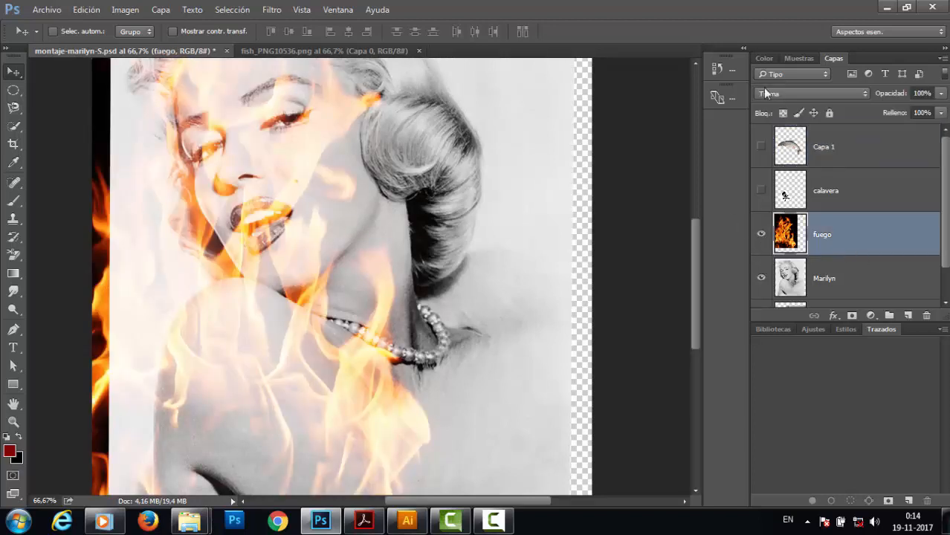
pyautogui.click(761, 191)
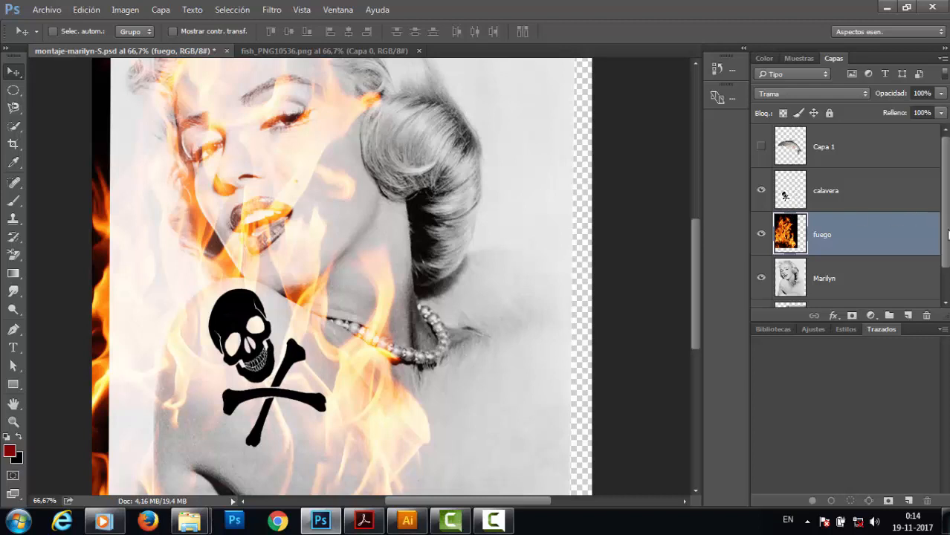
pyautogui.scroll(-1, 949, 234)
pyautogui.click(761, 285)
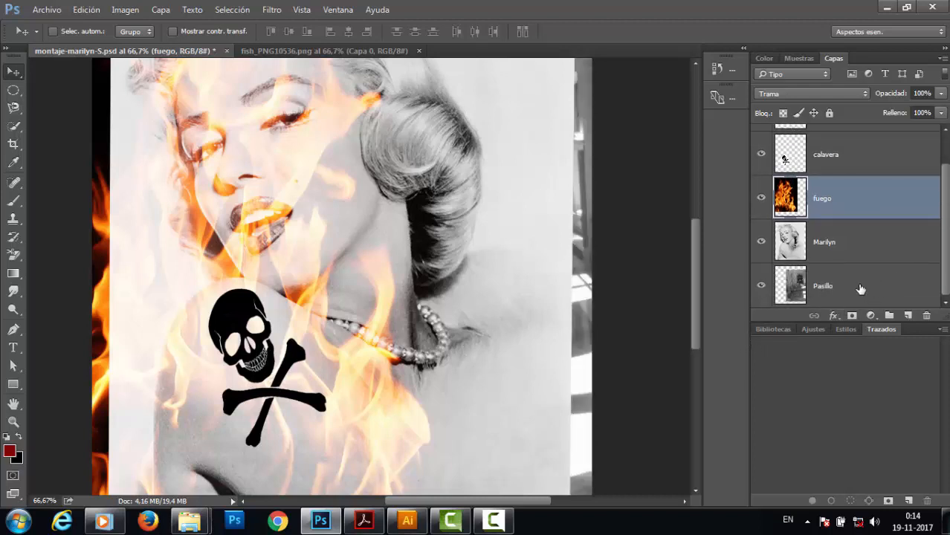
# Select the Pasillo layer and scale it slightly from its bottom-right corner with Free Transform, then apply.
pyautogui.moveTo(859, 290); pyautogui.dragTo(791, 292)
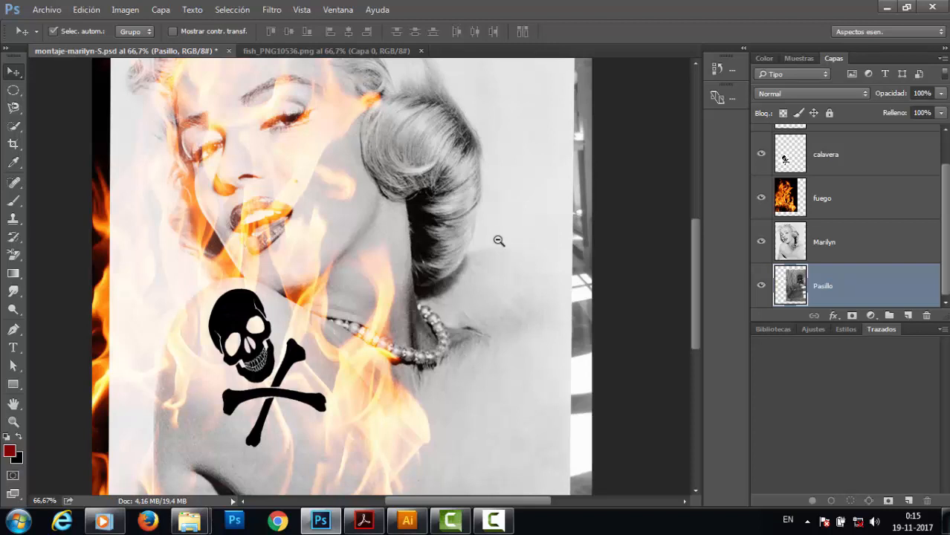
pyautogui.keyDown('alt'); pyautogui.click(498, 240); pyautogui.keyUp('alt')
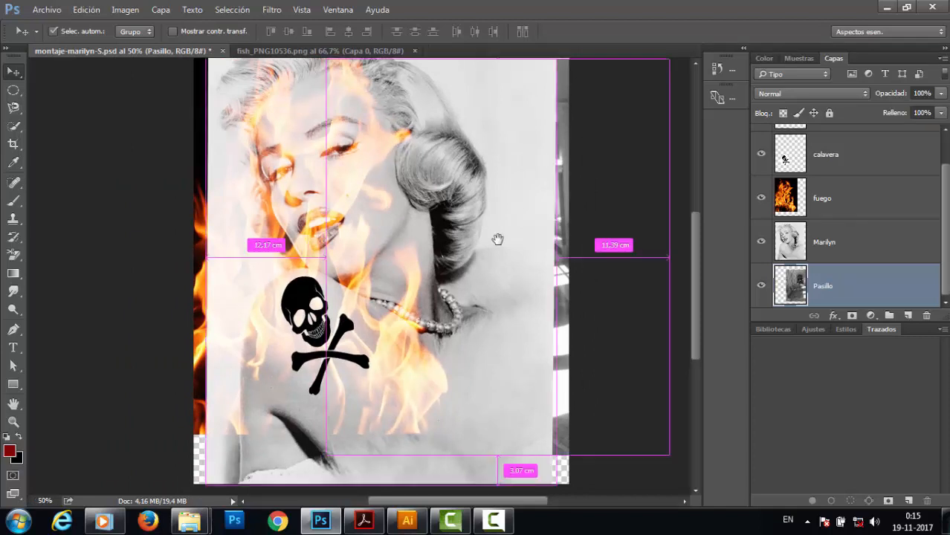
pyautogui.hotkey('ctrl', 't')
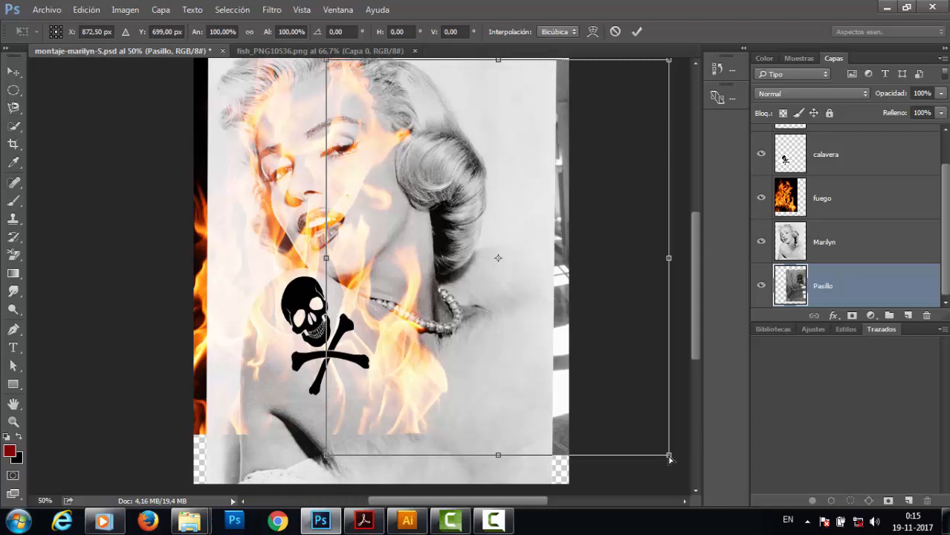
pyautogui.moveTo(670, 461)
pyautogui.mouseDown()
pyautogui.moveTo(668, 437)
pyautogui.moveTo(671, 455)
pyautogui.mouseUp()
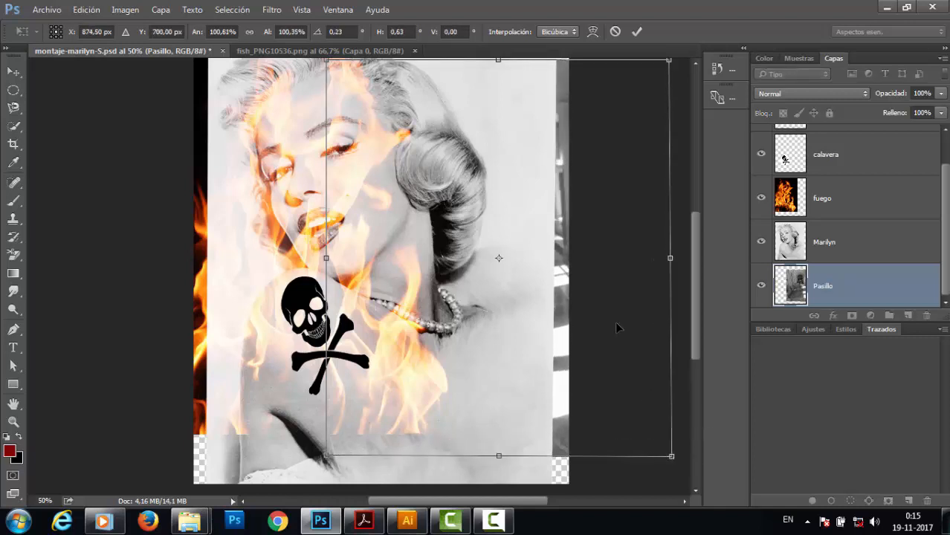
pyautogui.press('Return')
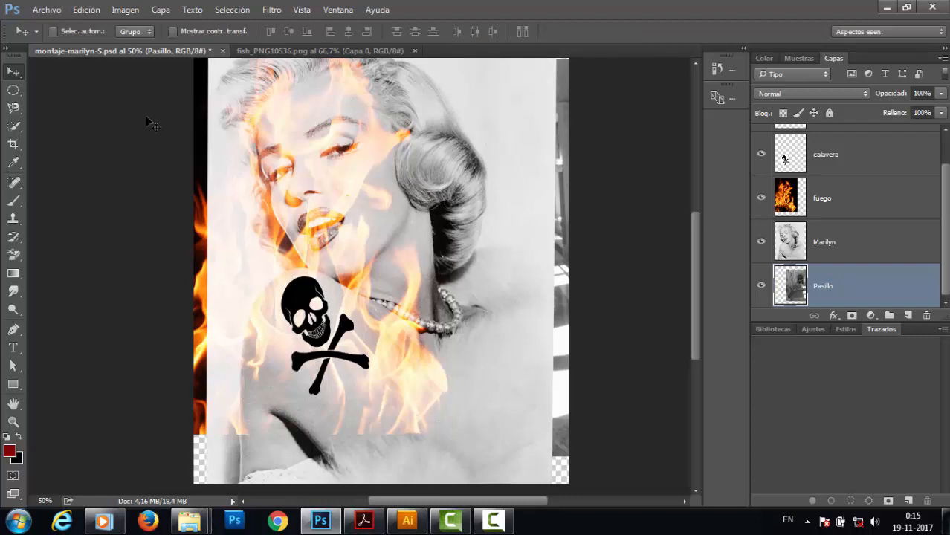
# Open Warp on the Pasillo layer and commit it without reshaping anything.
pyautogui.click(82, 11)
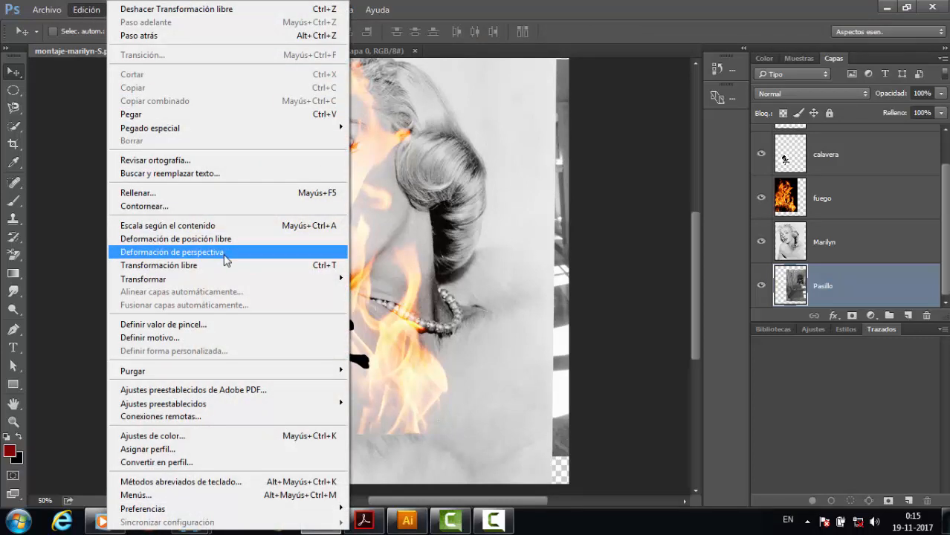
pyautogui.moveTo(214, 280)
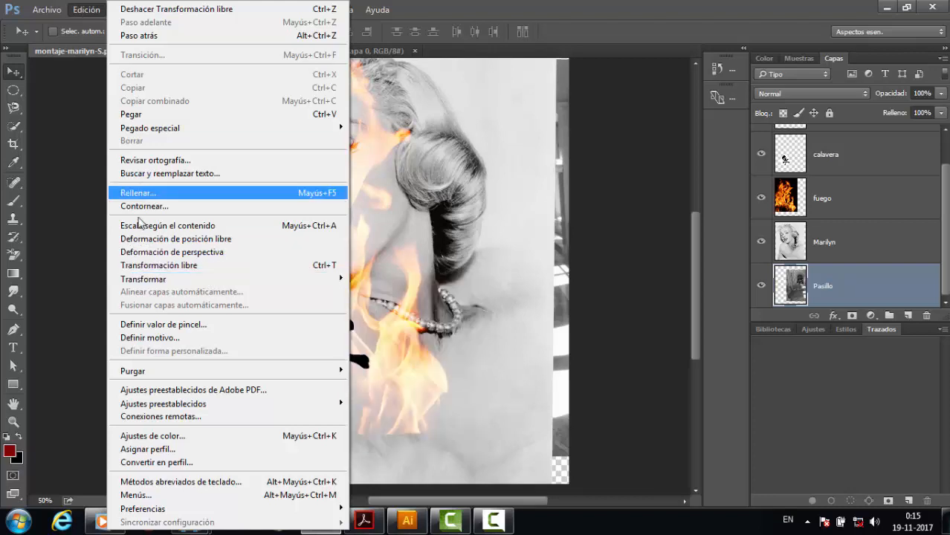
pyautogui.moveTo(143, 281)
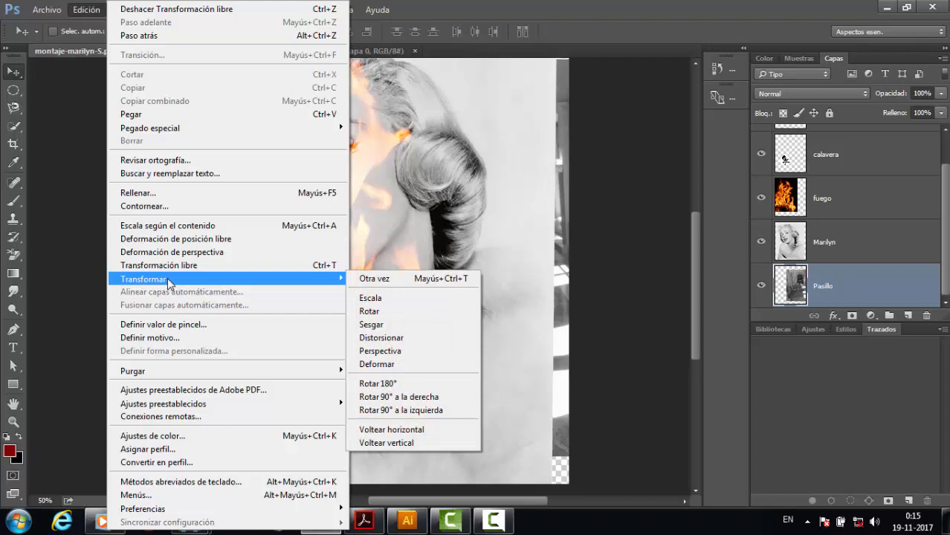
pyautogui.click(397, 363)
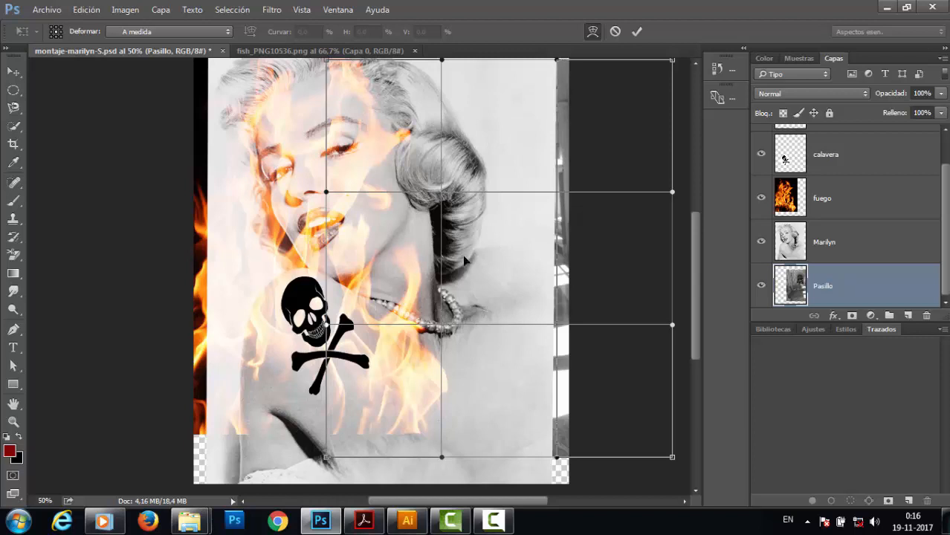
pyautogui.press('Return')
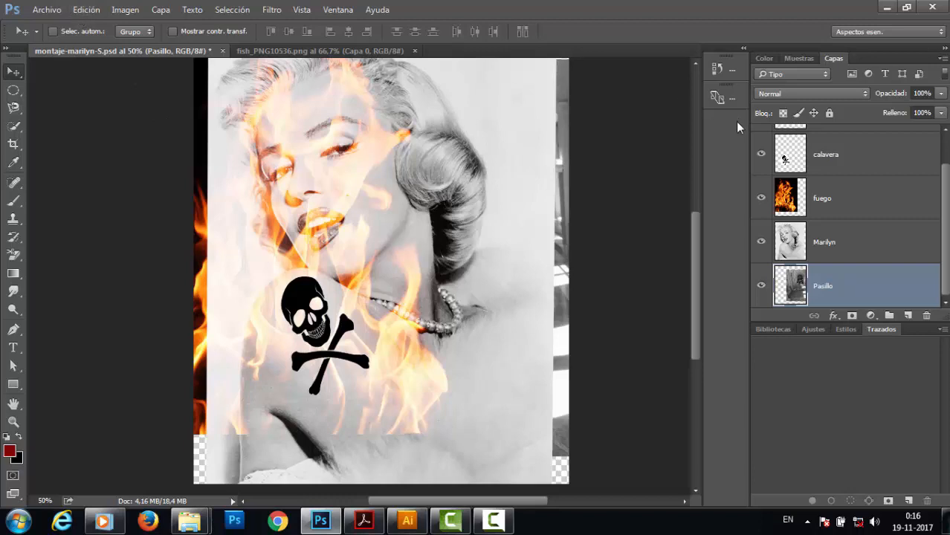
# Scroll up the layers list and make the fish layer Capa 1 visible again.
pyautogui.moveTo(944, 232); pyautogui.dragTo(930, 154)
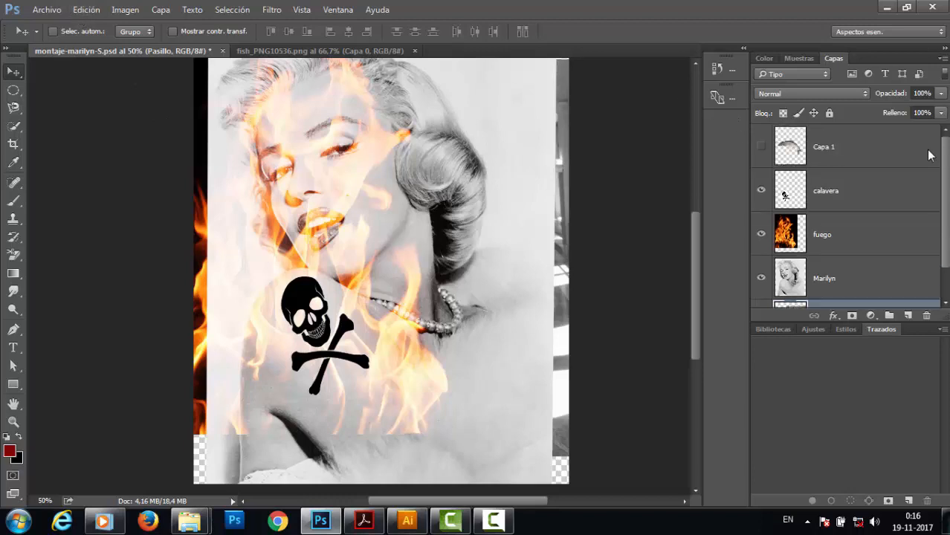
pyautogui.click(760, 146)
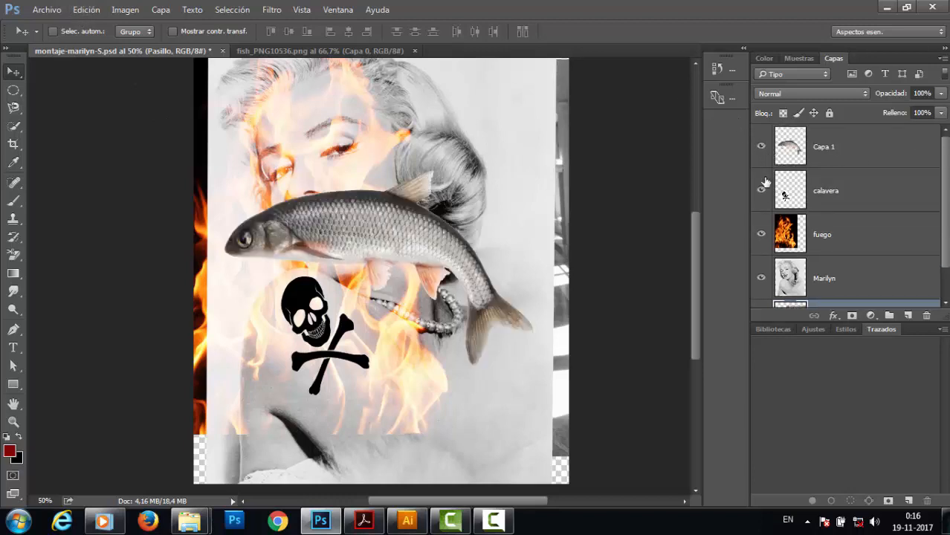
pyautogui.click(87, 12)
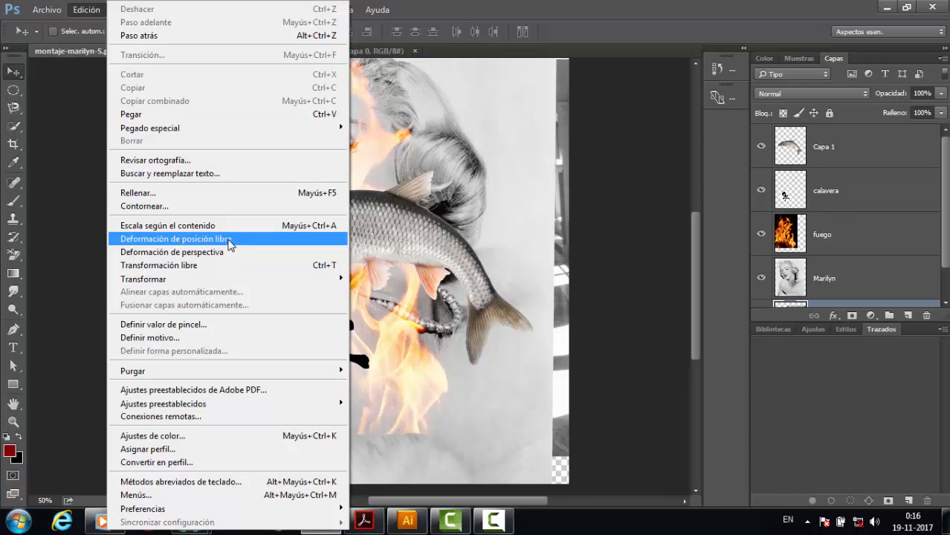
pyautogui.click(643, 196)
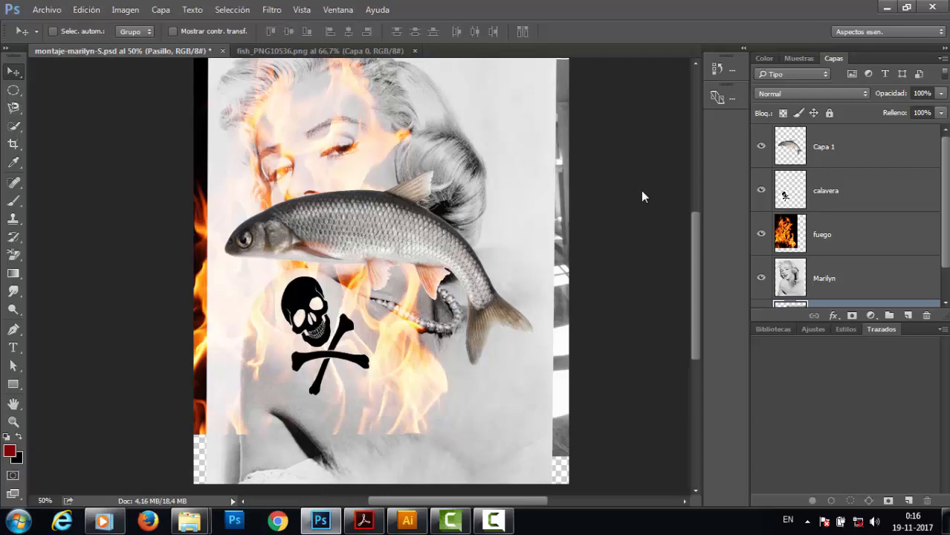